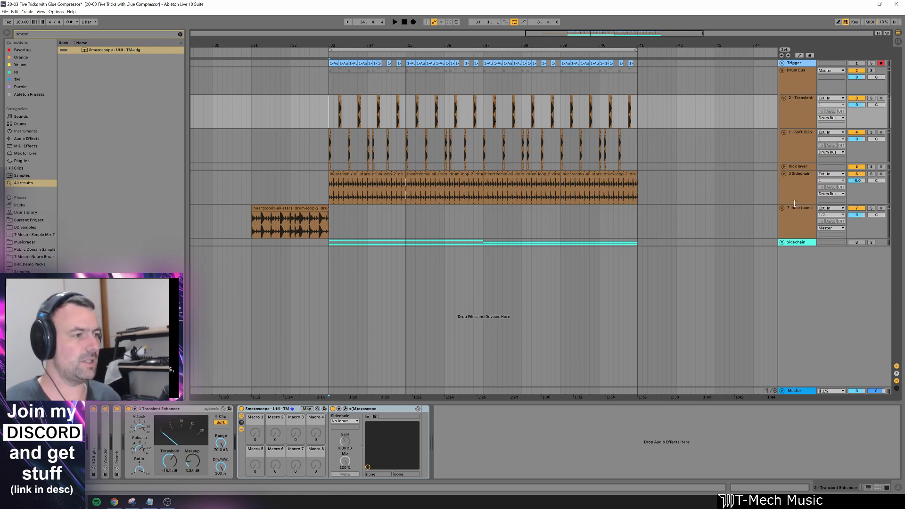
Solo the 1 - Soft Clip track and select its first kick clip at bar 33.
{"action": "left_click", "coordinate": [804, 148]}
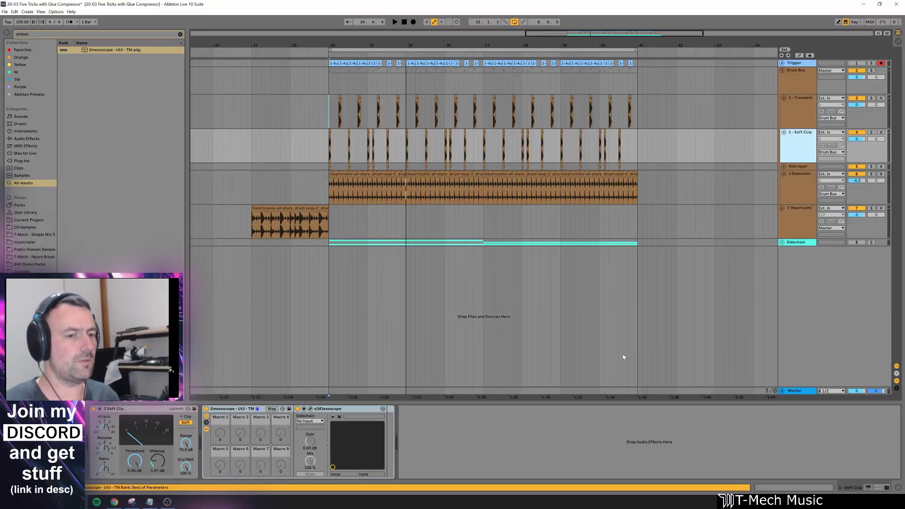
{"action": "left_click", "coordinate": [871, 133]}
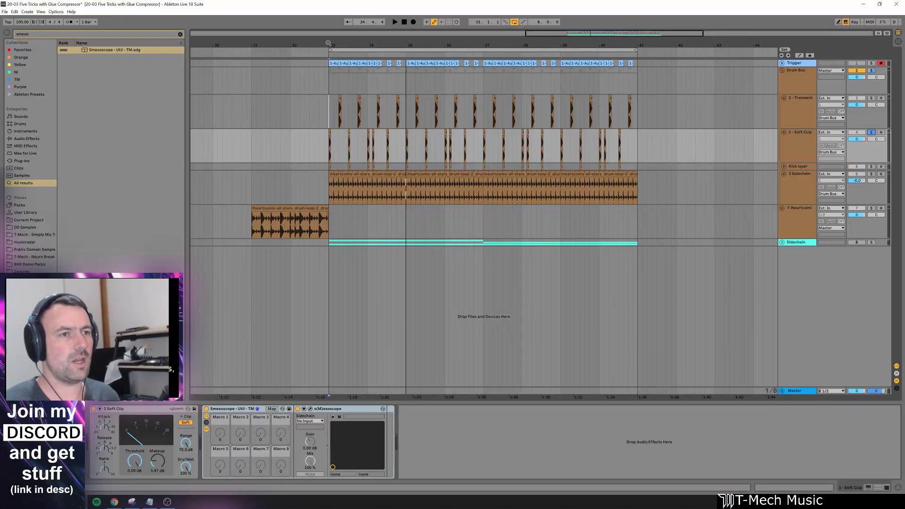
{"action": "left_click_drag", "start_coordinate": [332, 44], "coordinate": [333, 128]}
{"action": "left_click", "coordinate": [368, 147]}
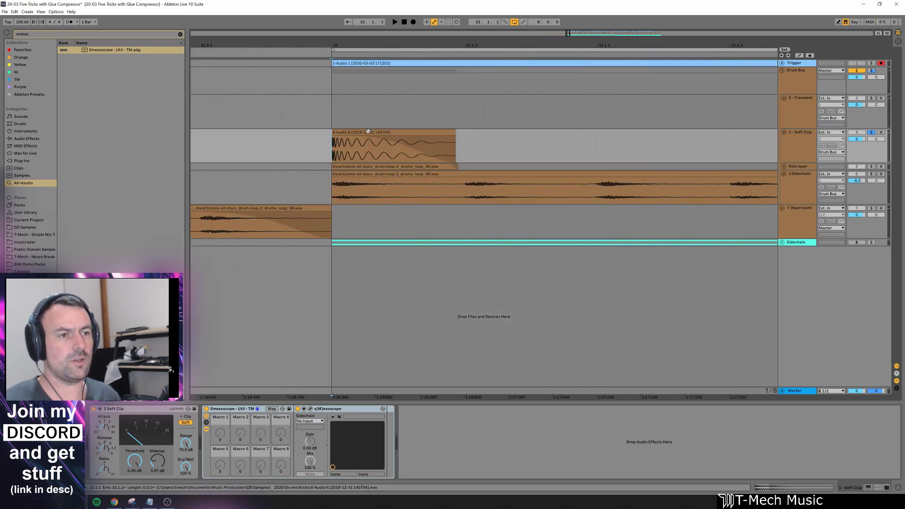
{"action": "left_click", "coordinate": [368, 130]}
{"action": "key", "text": "minus"}
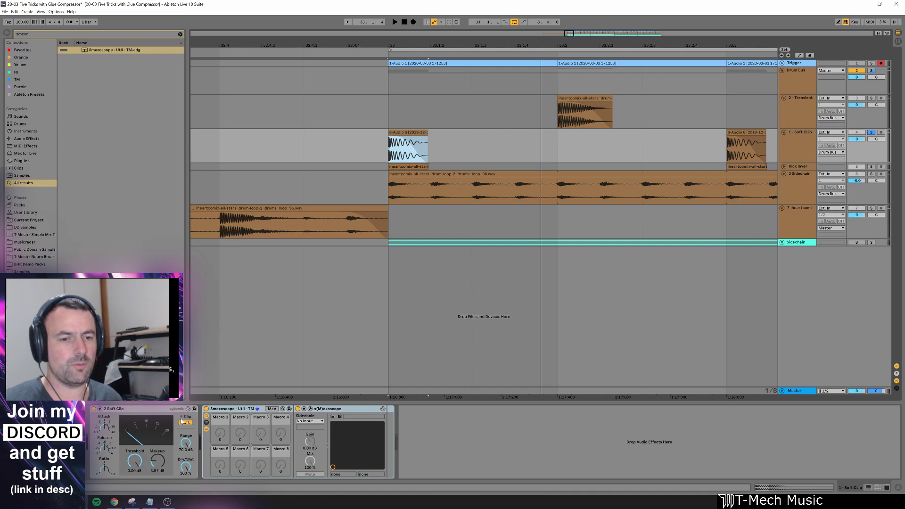
Open the s(M)exoscope display and play the kick with the Soft Clip compressor bypassed.
{"action": "left_click", "coordinate": [310, 410]}
{"action": "left_click_drag", "start_coordinate": [190, 27], "coordinate": [661, 183]}
{"action": "left_click", "coordinate": [93, 409]}
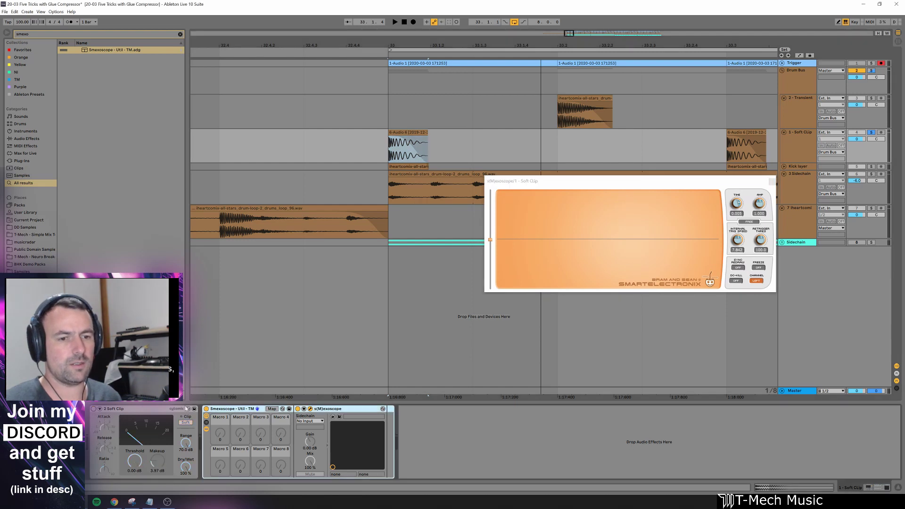
{"action": "key", "text": "space"}
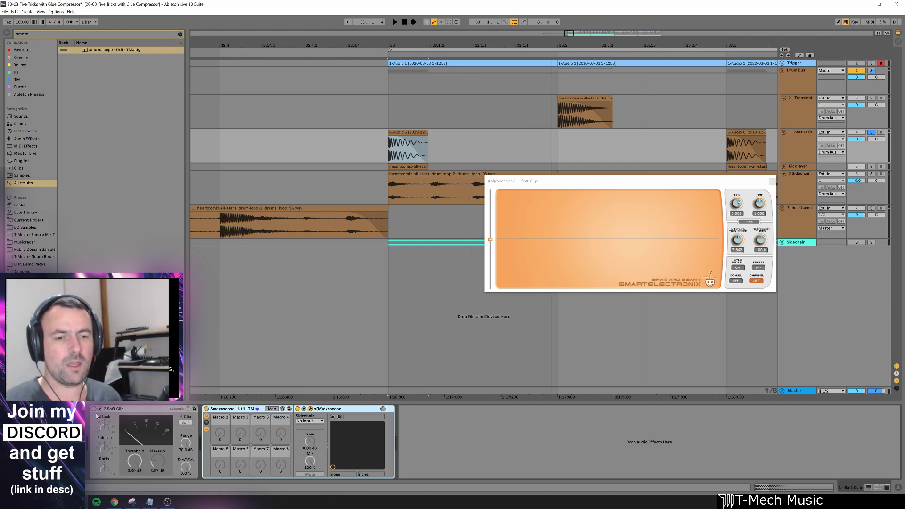
Re-enable the Soft Clip compressor and audition the first kick in a one-beat loop with Makeup raised from zero to 5.87 dB.
{"action": "left_click", "coordinate": [94, 409]}
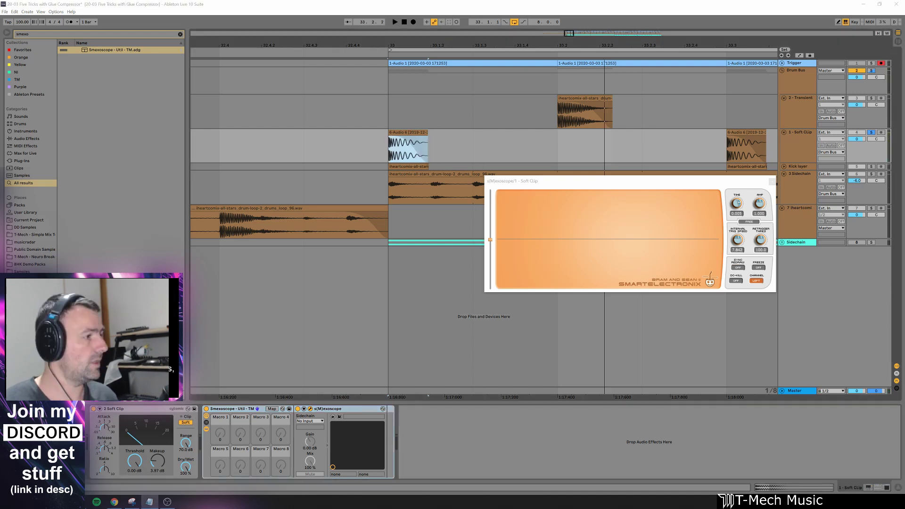
{"action": "double_click", "coordinate": [153, 461]}
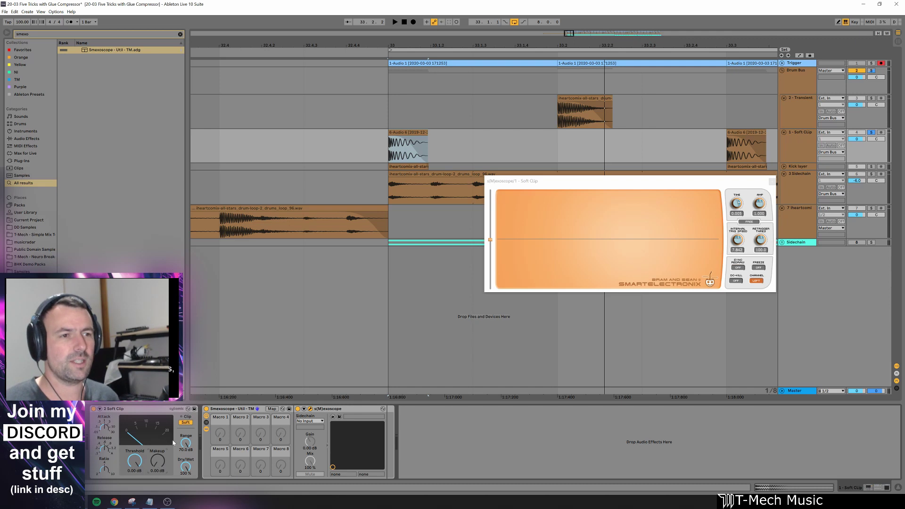
{"action": "left_click_drag", "start_coordinate": [379, 141], "coordinate": [556, 152]}
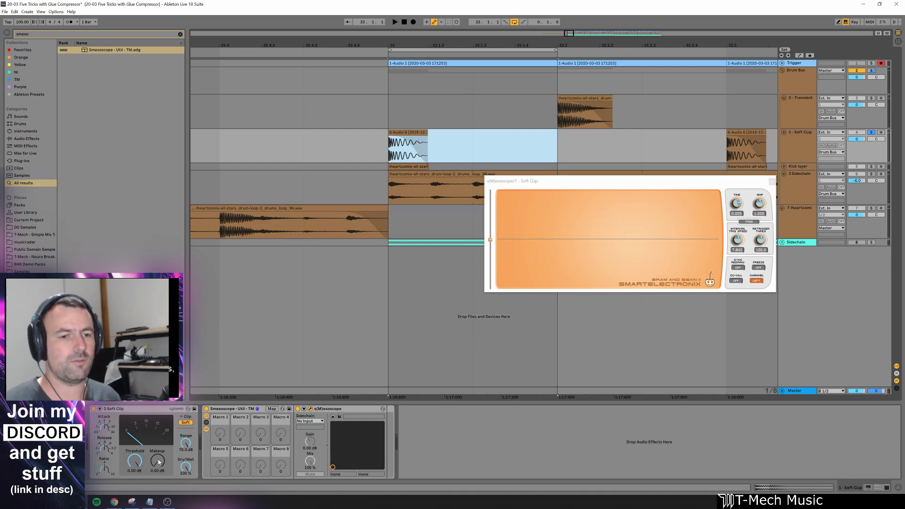
{"action": "left_click_drag", "start_coordinate": [159, 461], "coordinate": [159, 442]}
{"action": "key", "text": "space"}
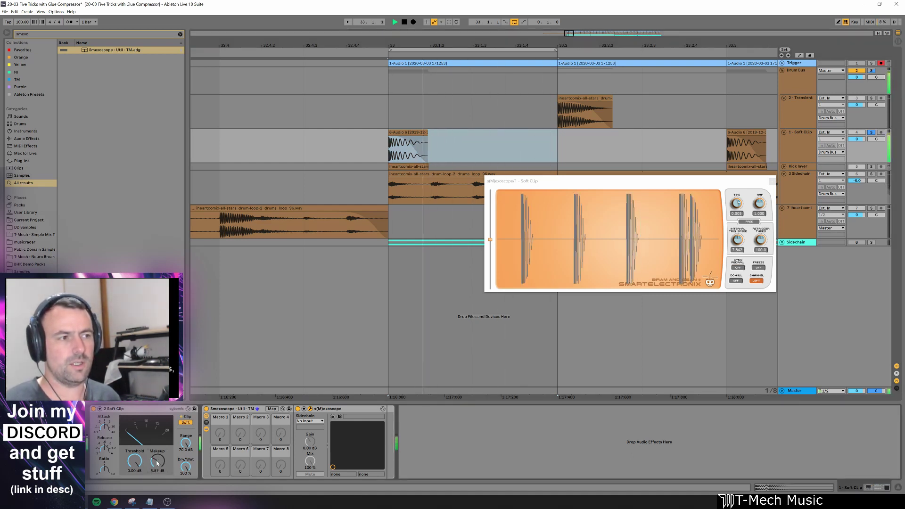
{"action": "key", "text": "space"}
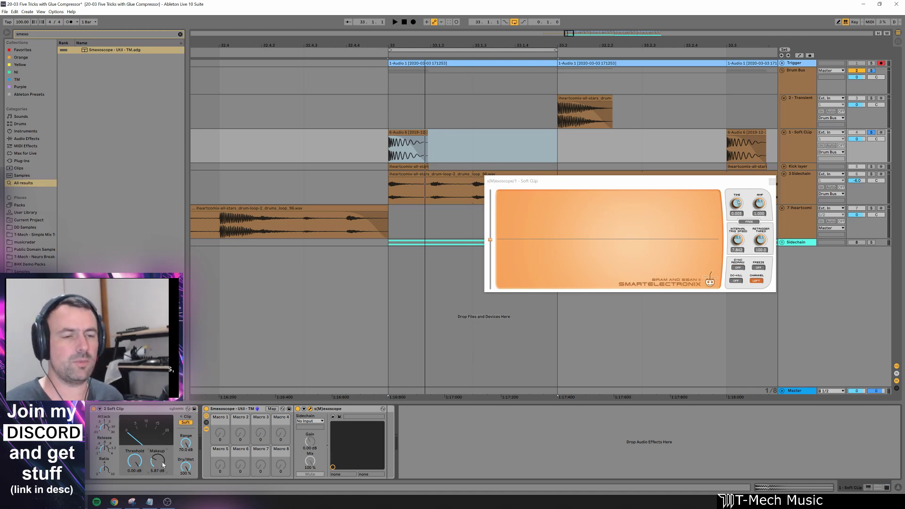
Audition the looped kick with a much heavier Makeup gain, and bring Makeup down to 3.38 dB for another listen.
{"action": "key", "text": "space"}
{"action": "left_click_drag", "start_coordinate": [162, 465], "coordinate": [163, 445]}
{"action": "key", "text": "space"}
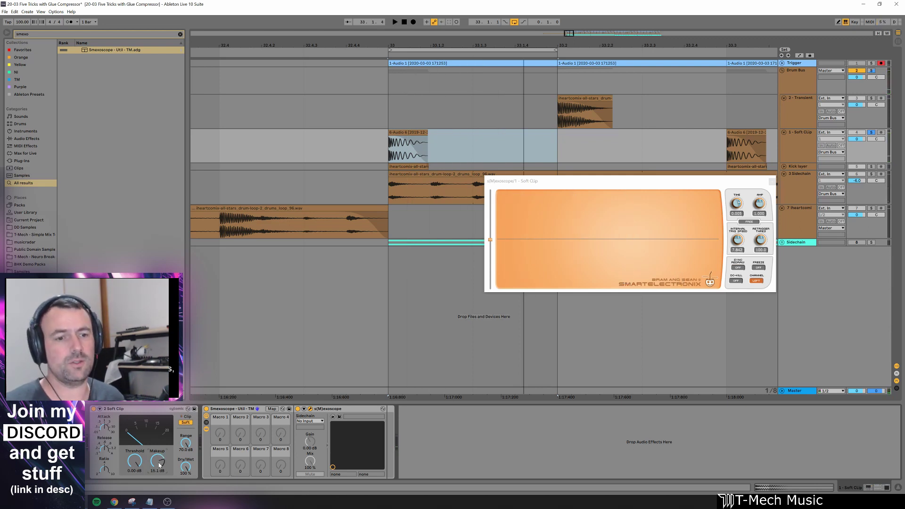
{"action": "left_click_drag", "start_coordinate": [158, 461], "coordinate": [158, 485]}
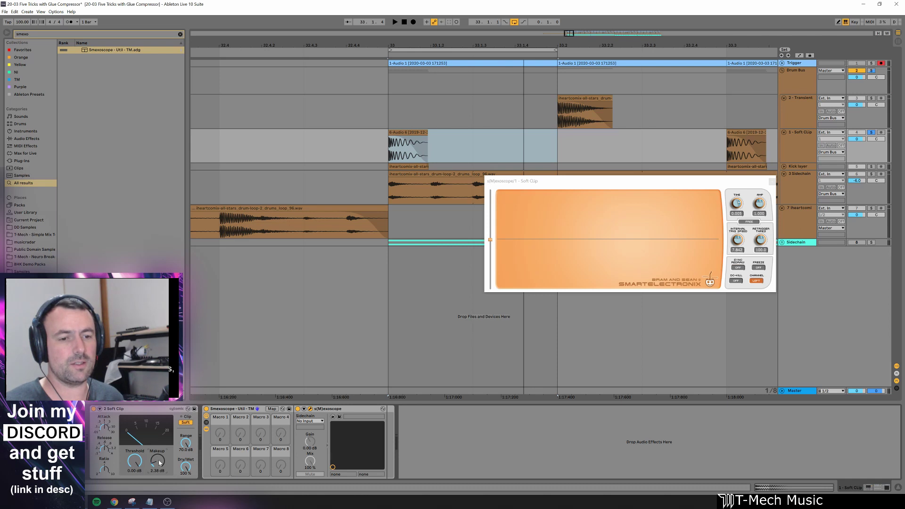
{"action": "key", "text": "space"}
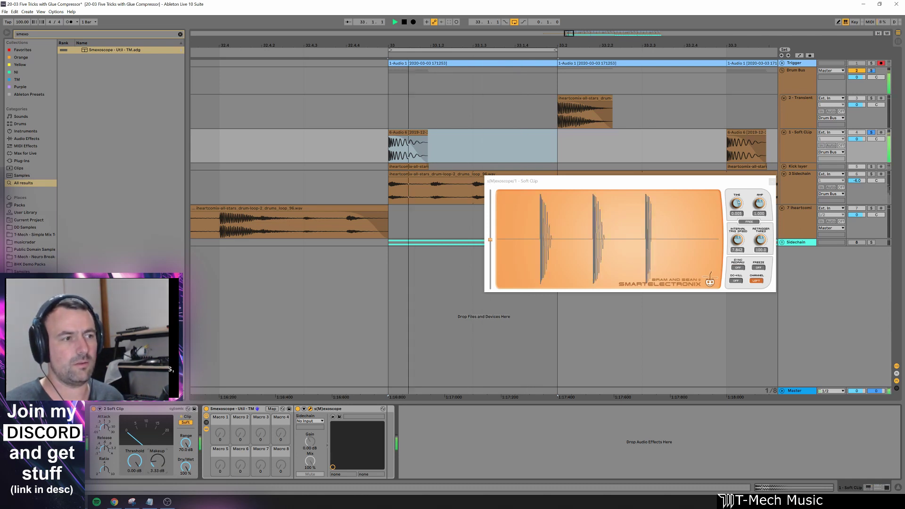
{"action": "key", "text": "space"}
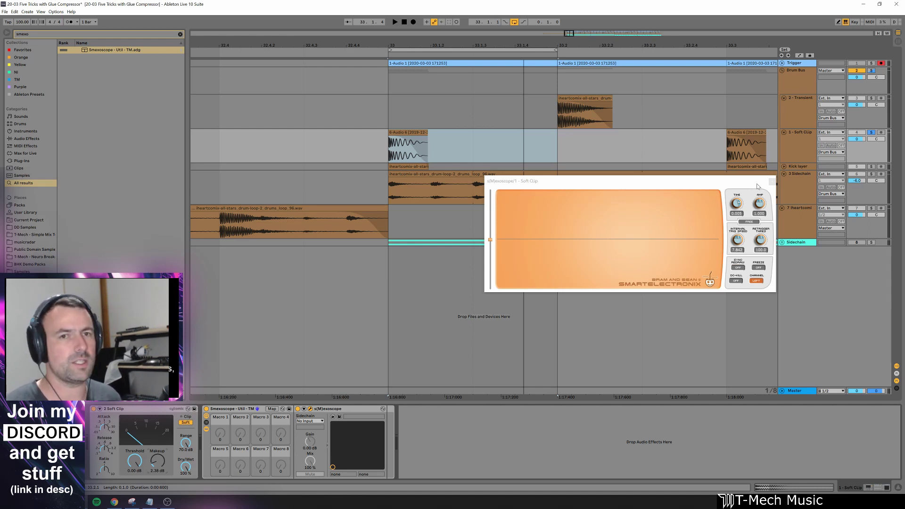
Close the oscilloscope display and compare the looped kick with the Soft Clip compressor bypassed and enabled.
{"action": "left_click", "coordinate": [771, 182]}
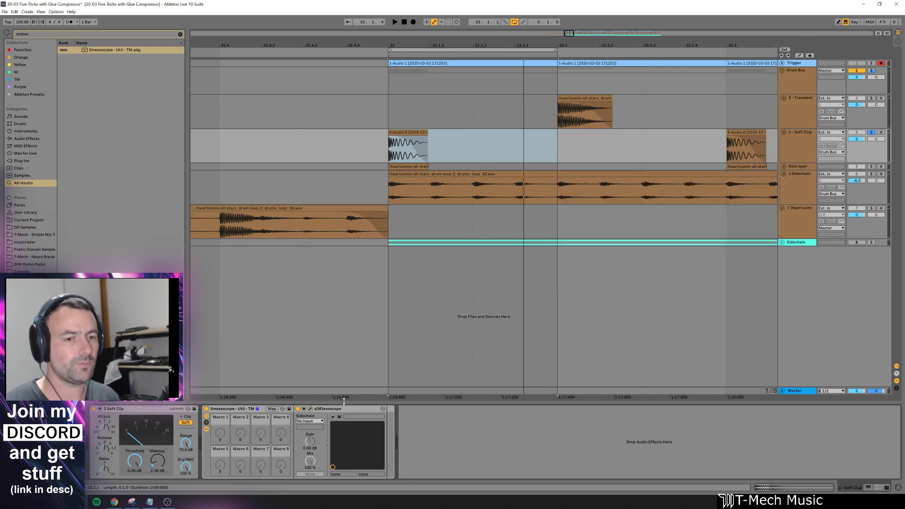
{"action": "left_click", "coordinate": [93, 409]}
{"action": "key", "text": "space"}
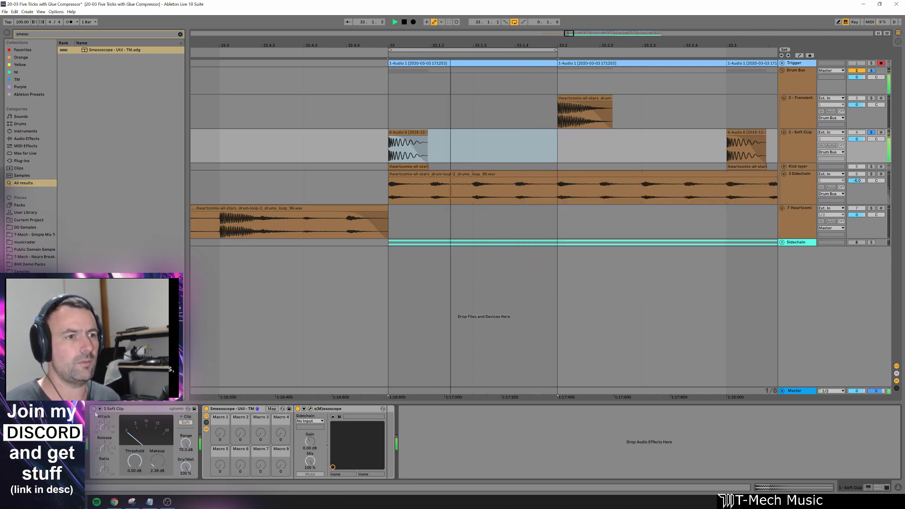
{"action": "left_click", "coordinate": [94, 409]}
{"action": "key", "text": "space"}
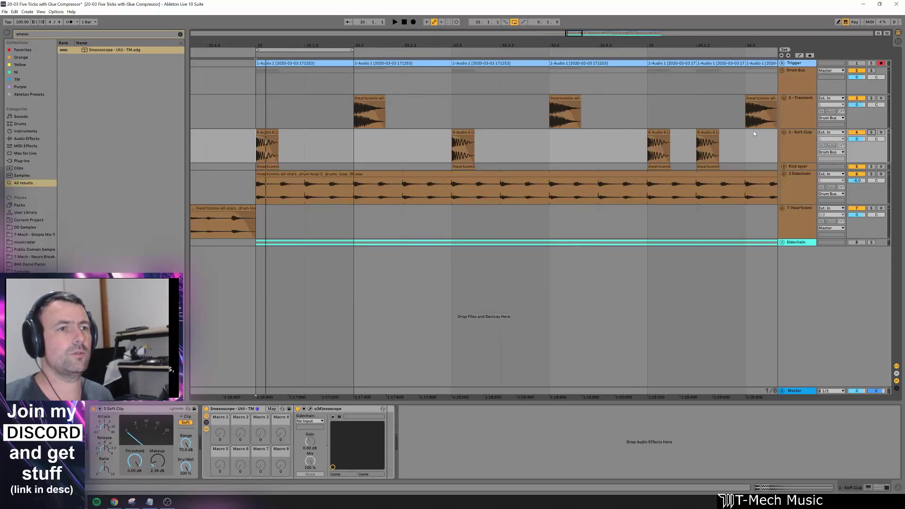
Open the s(M)exoscope display for the 2 - Transient track and loop the beat at 33.2 holding its first clip.
{"action": "left_click", "coordinate": [805, 112]}
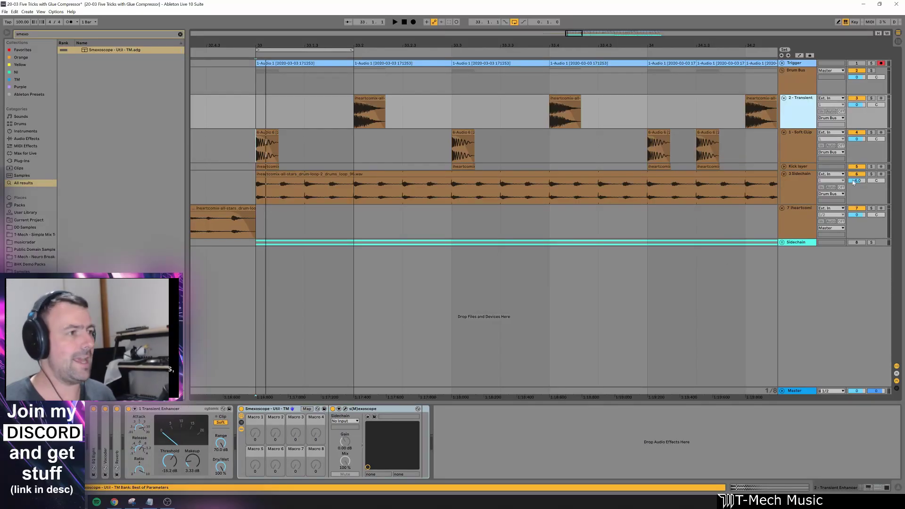
{"action": "left_click", "coordinate": [345, 409]}
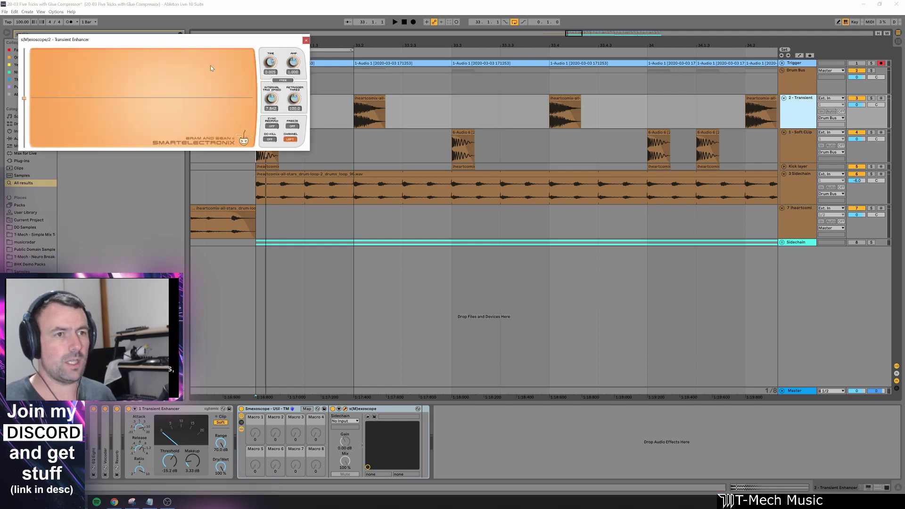
{"action": "left_click_drag", "start_coordinate": [200, 38], "coordinate": [643, 120]}
{"action": "left_click", "coordinate": [359, 110]}
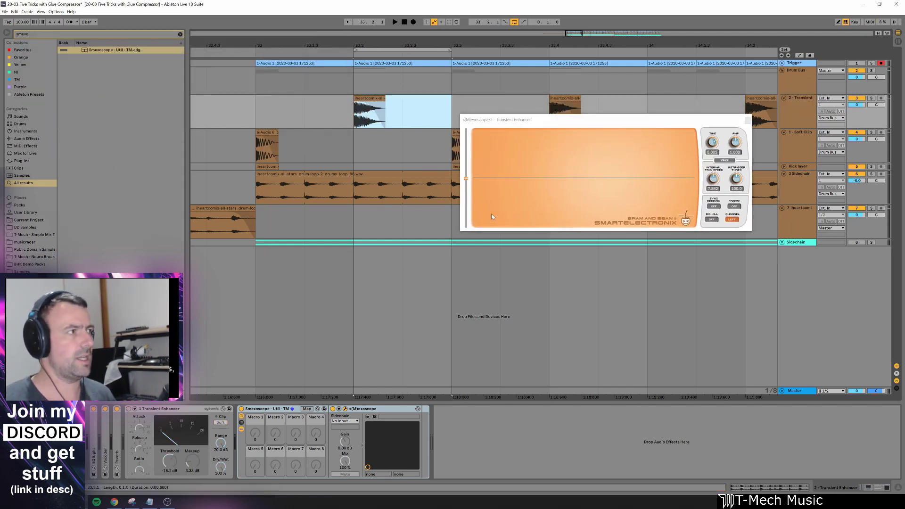
Solo the Transient track, play the loop with the Transient Enhancer bypassed, and turn on Freeze in the oscilloscope.
{"action": "key", "text": "space"}
{"action": "left_click", "coordinate": [871, 98]}
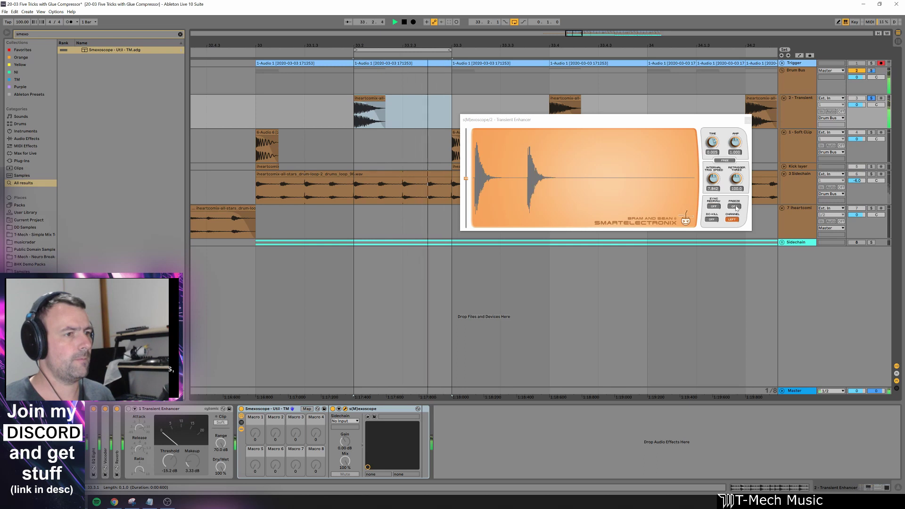
{"action": "left_click", "coordinate": [735, 207]}
{"action": "key", "text": "space"}
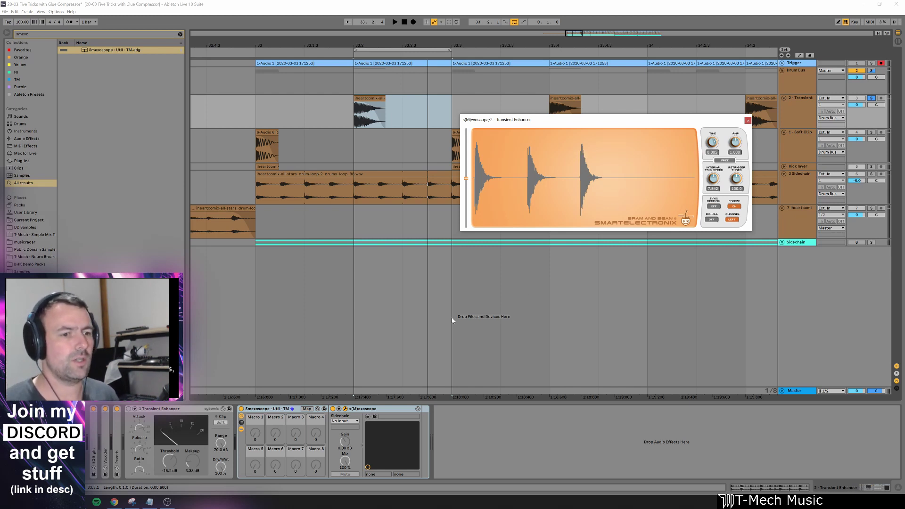
Enable the Transient Enhancer compressor and play the loop to compare its waveform with the bypassed signal.
{"action": "left_click", "coordinate": [128, 409]}
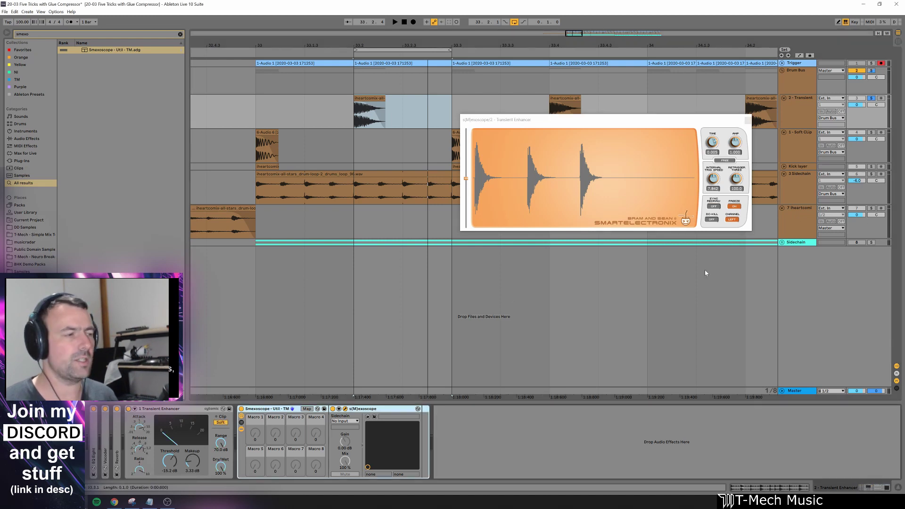
{"action": "key", "text": "space"}
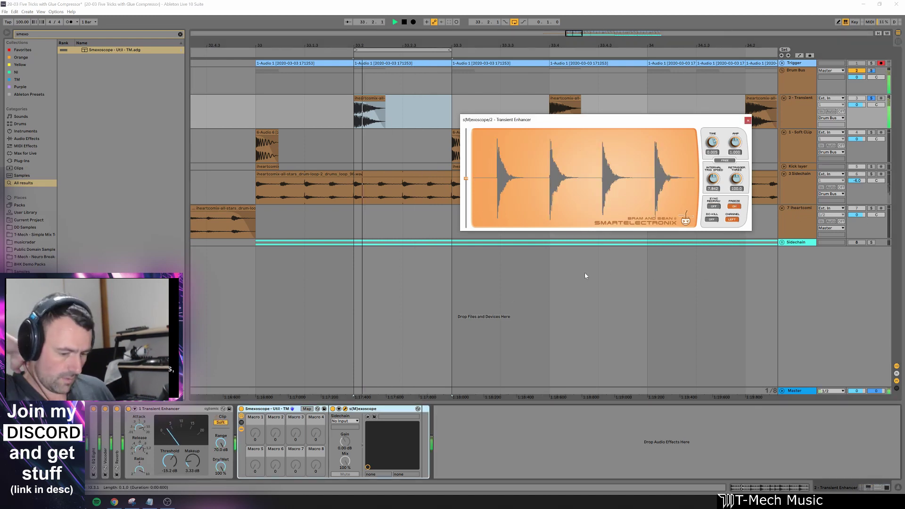
{"action": "key", "text": "space"}
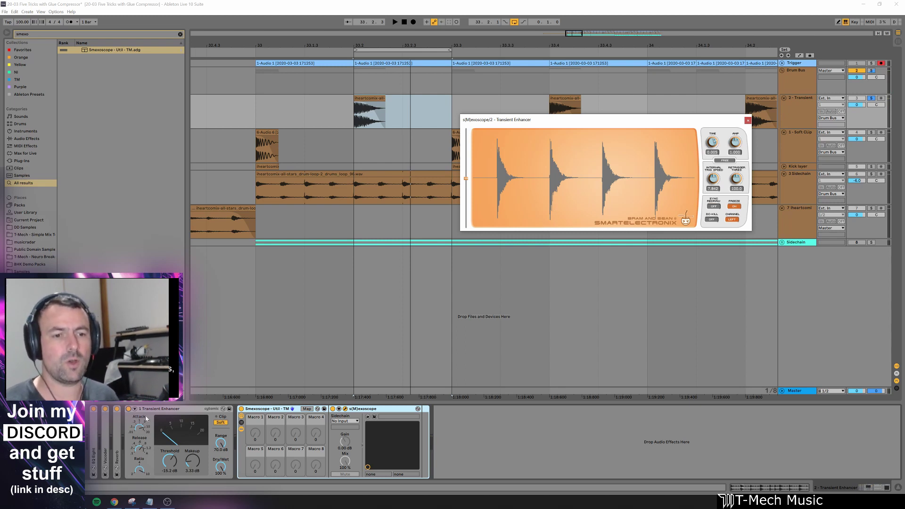
{"action": "left_click", "coordinate": [142, 451]}
{"action": "key", "text": "space"}
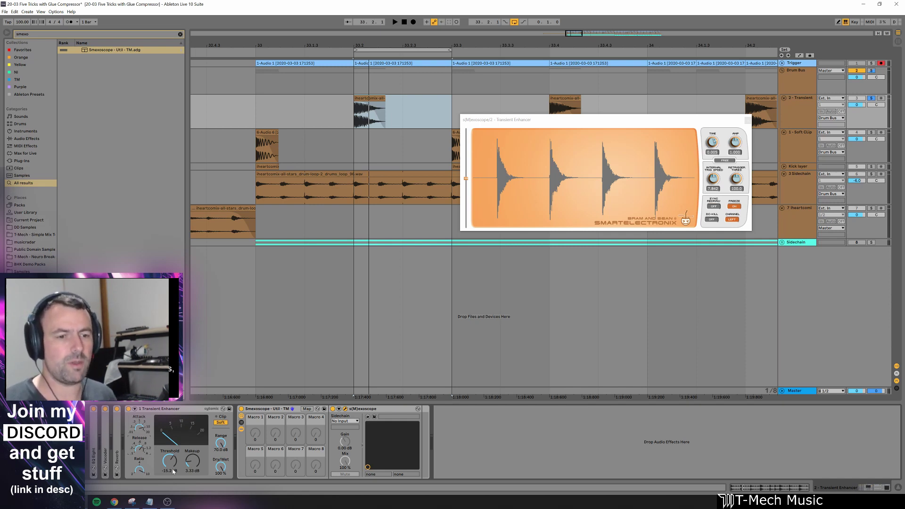
Lower the Transient Enhancer's Threshold to -40.0 dB during playback and turn off Freeze in the oscilloscope.
{"action": "key", "text": "space"}
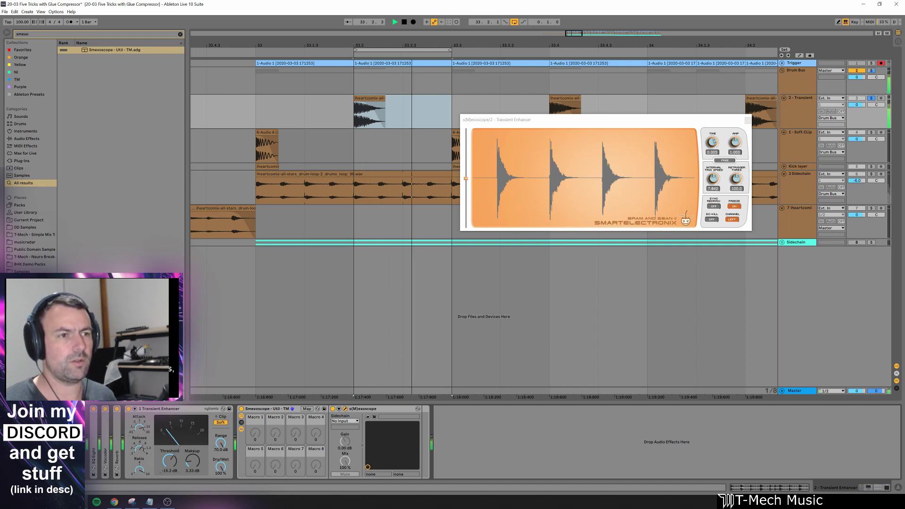
{"action": "left_click_drag", "start_coordinate": [172, 464], "coordinate": [172, 491]}
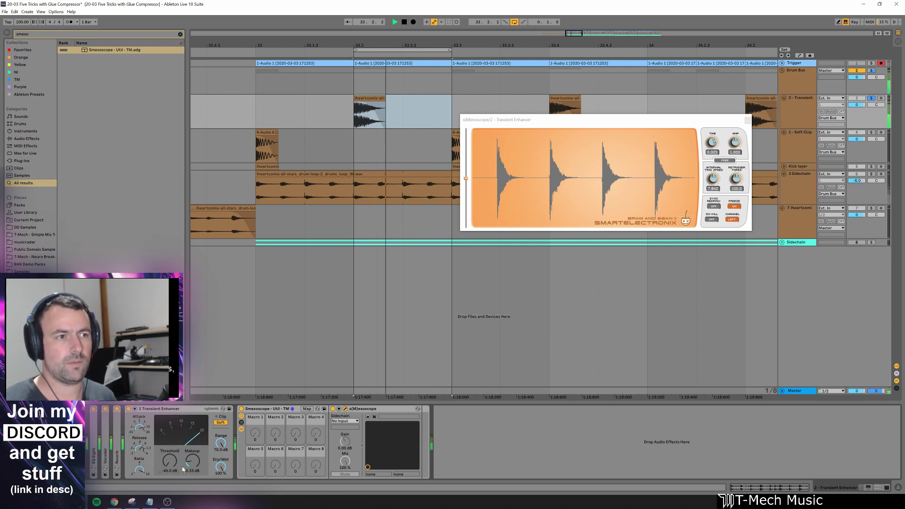
{"action": "key", "text": "space"}
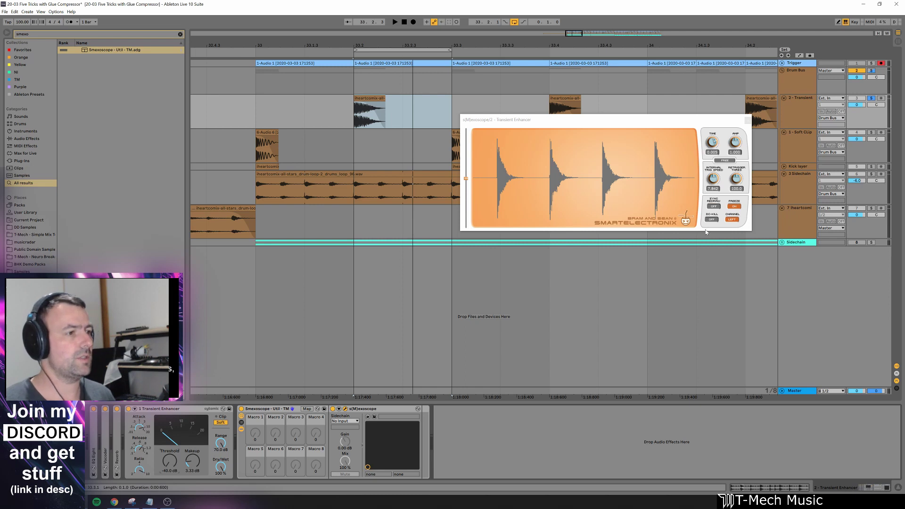
{"action": "left_click", "coordinate": [734, 206]}
{"action": "key", "text": "space"}
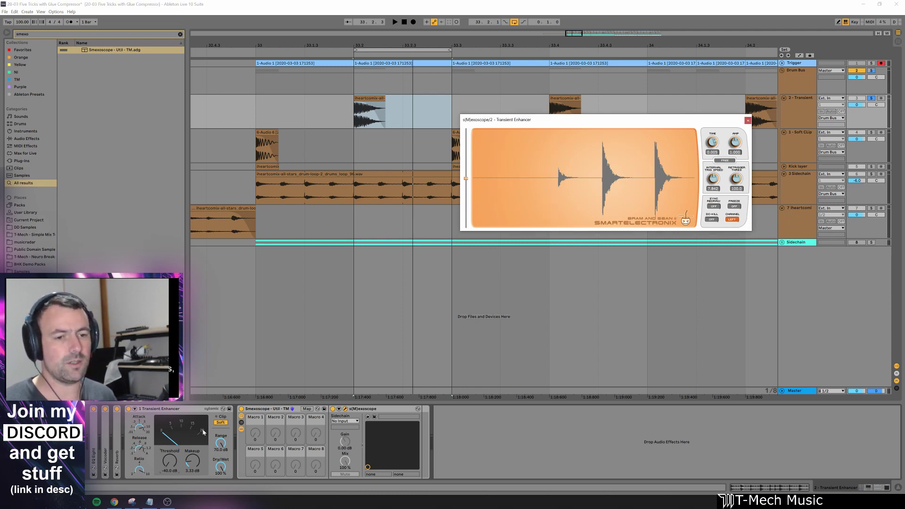
Set the Transient Enhancer's Threshold to -16.3 dB and Makeup to 7.46 dB, and bypass the compressor during playback to compare.
{"action": "left_click_drag", "start_coordinate": [170, 461], "coordinate": [169, 425]}
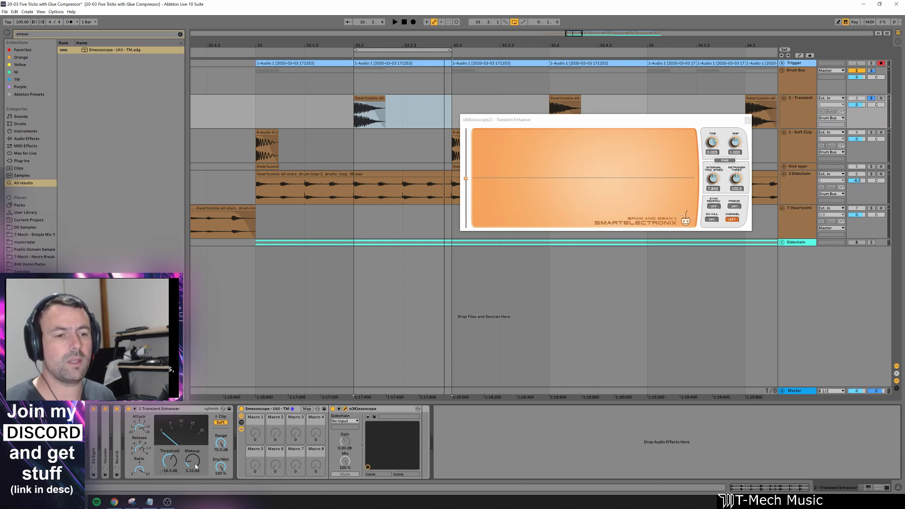
{"action": "key", "text": "space"}
{"action": "left_click_drag", "start_coordinate": [192, 461], "coordinate": [192, 444]}
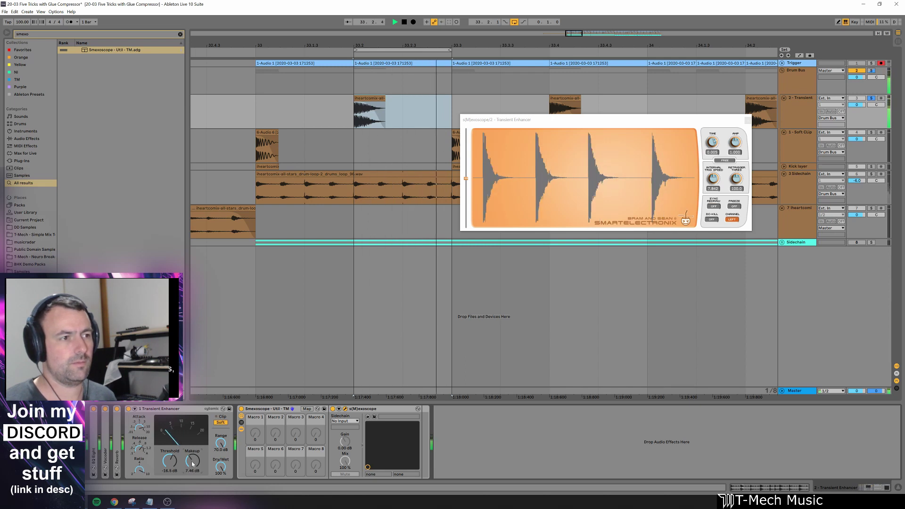
{"action": "left_click", "coordinate": [129, 409]}
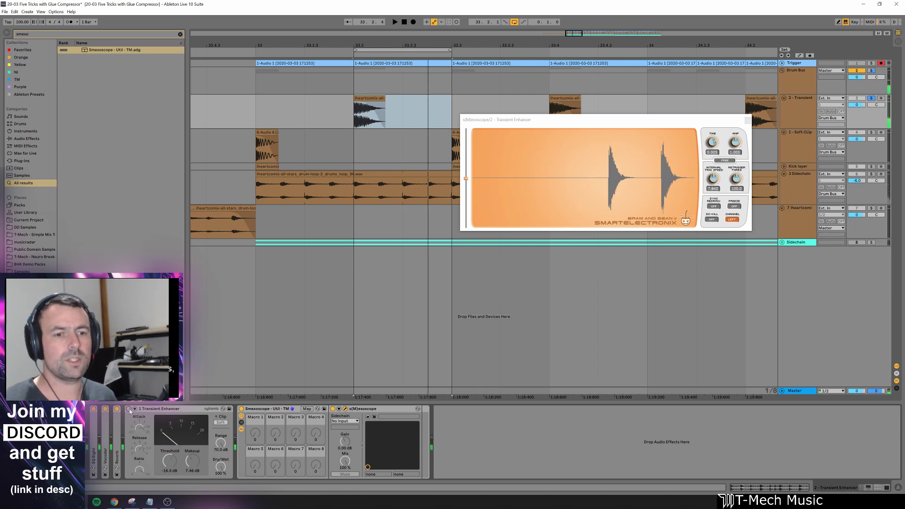
{"action": "key", "text": "space"}
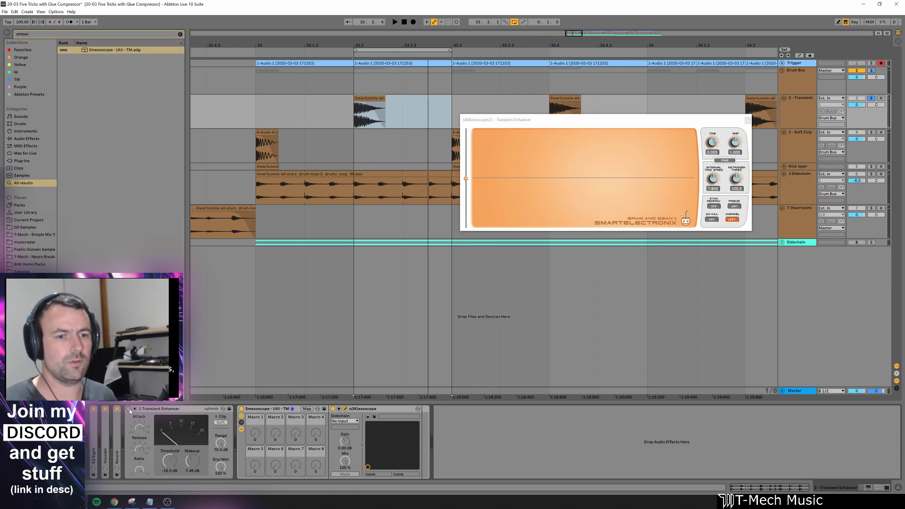
Enable the Transient Enhancer compressor again and audition the soloed Transient loop with it active.
{"action": "left_click", "coordinate": [129, 409]}
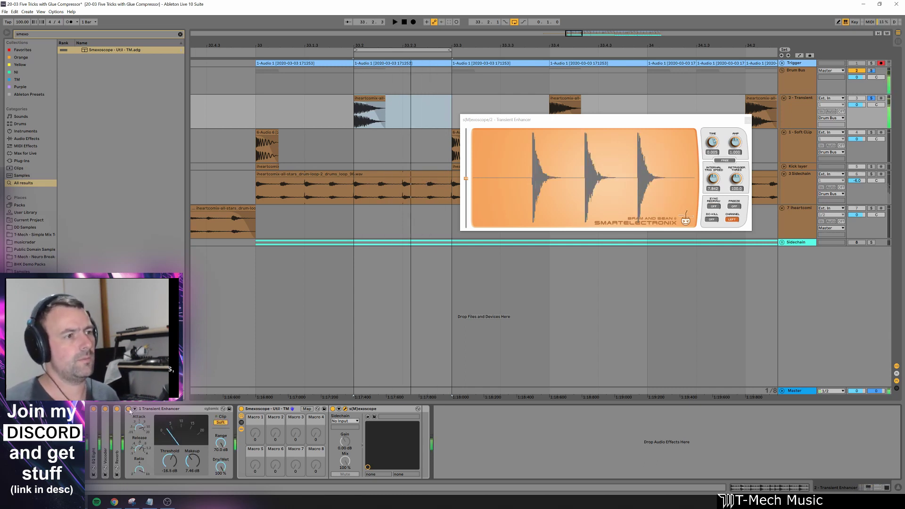
{"action": "key", "text": "space"}
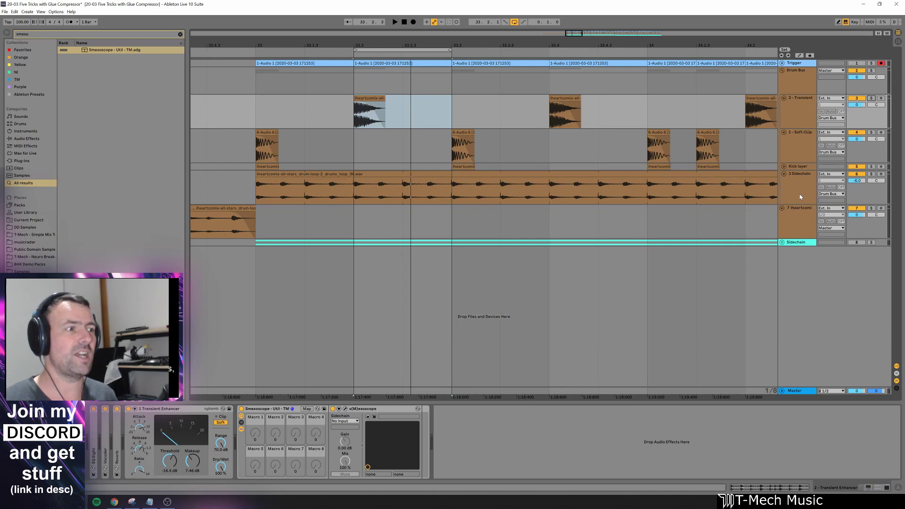
Inspect the Sidechain track's Glue Compressor, toggling its sidechain section and viewing the available audio sources without changing Trigger.
{"action": "left_click", "coordinate": [799, 194]}
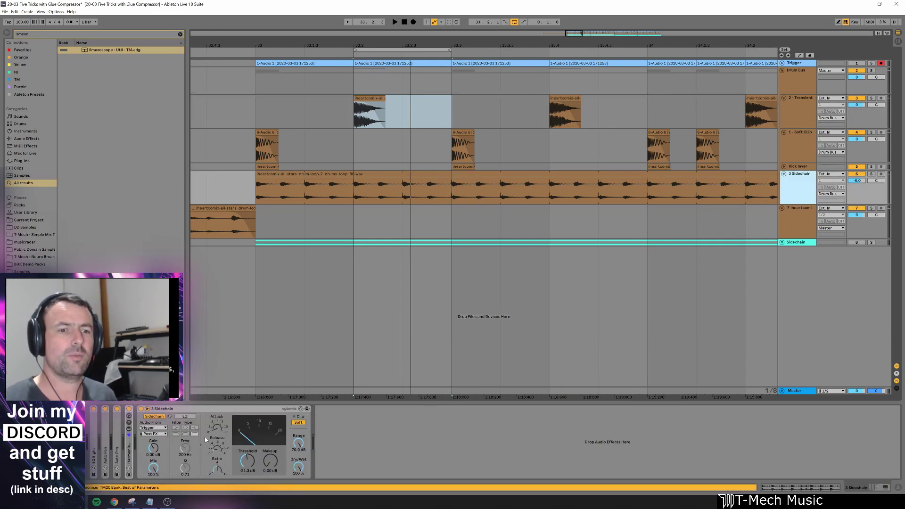
{"action": "left_click", "coordinate": [147, 409]}
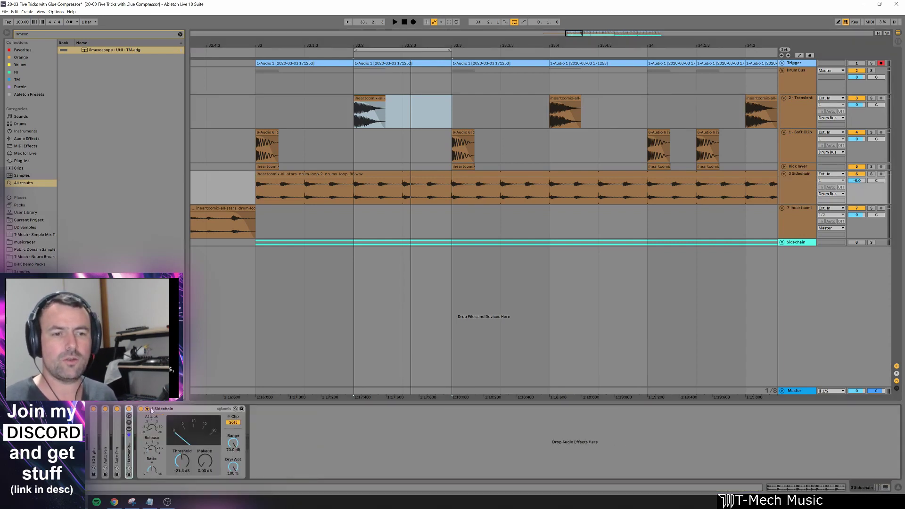
{"action": "left_click", "coordinate": [147, 408]}
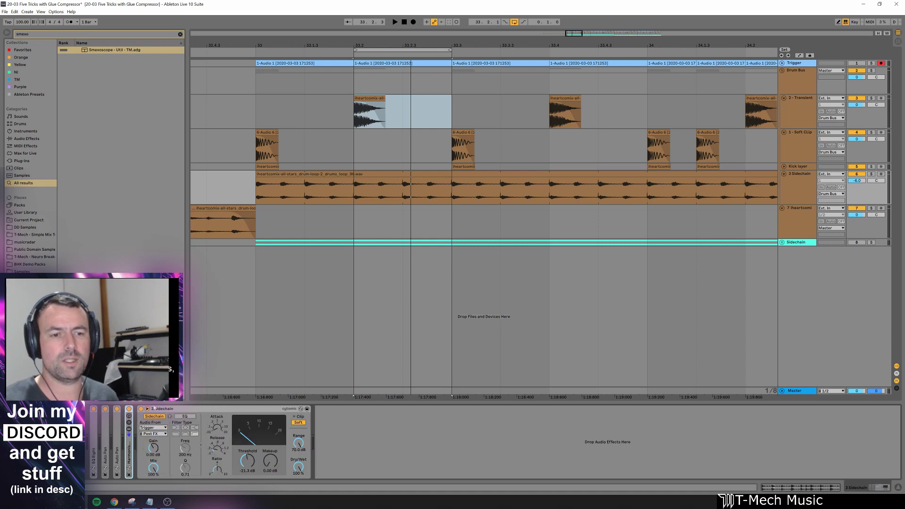
{"action": "left_click", "coordinate": [162, 428]}
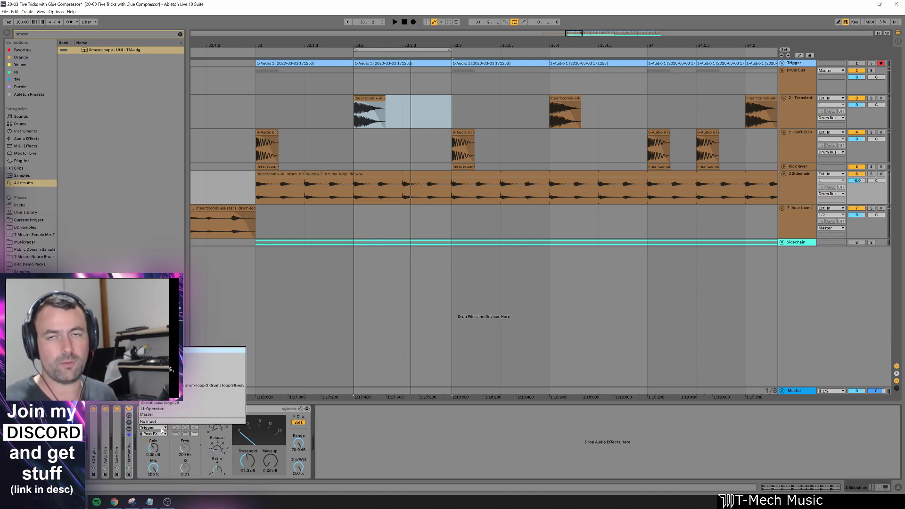
{"action": "left_click", "coordinate": [162, 428]}
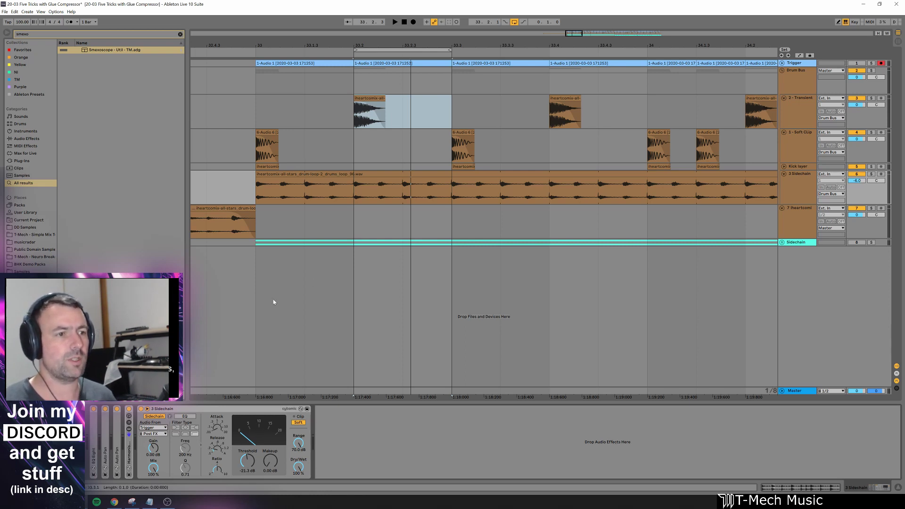
Loop the bar starting at 33.1.1 of the drum loop on the Sidechain track and solo that track.
{"action": "left_click_drag", "start_coordinate": [288, 186], "coordinate": [639, 174]}
{"action": "key", "text": "ctrl+l"}
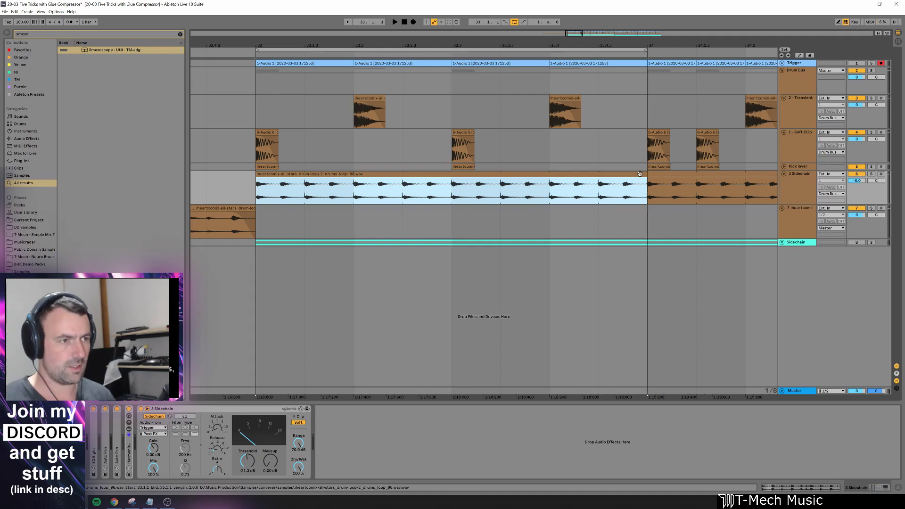
{"action": "left_click", "coordinate": [871, 174]}
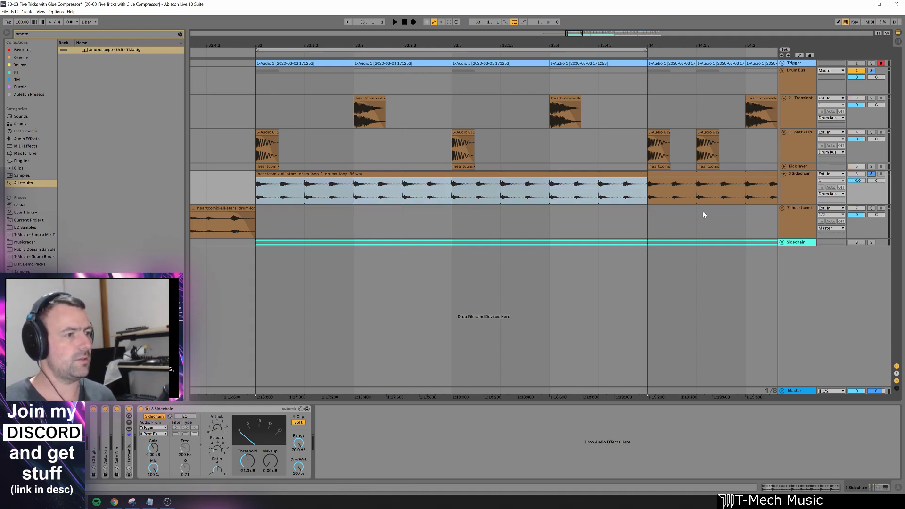
Play the loop with the Sidechain compressor bypassed, and play it again with the compressor enabled to compare.
{"action": "left_click", "coordinate": [141, 408]}
{"action": "key", "text": "space"}
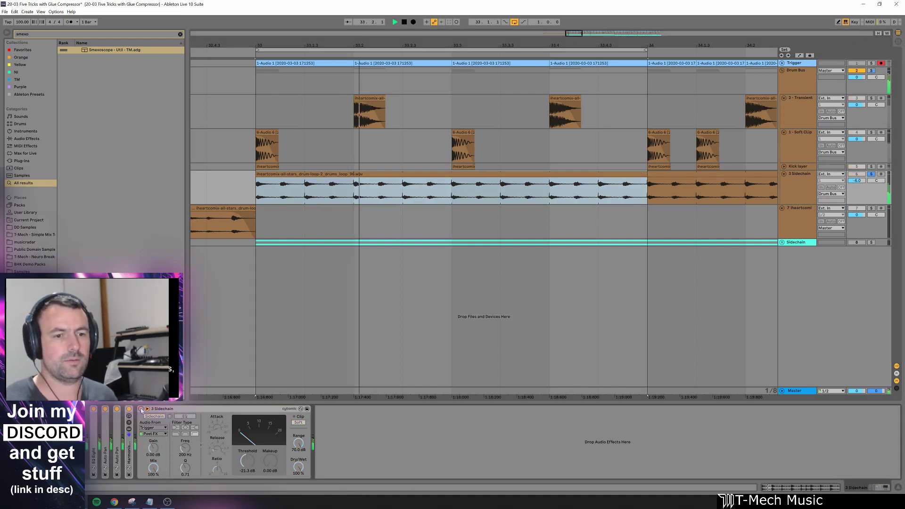
{"action": "key", "text": "space"}
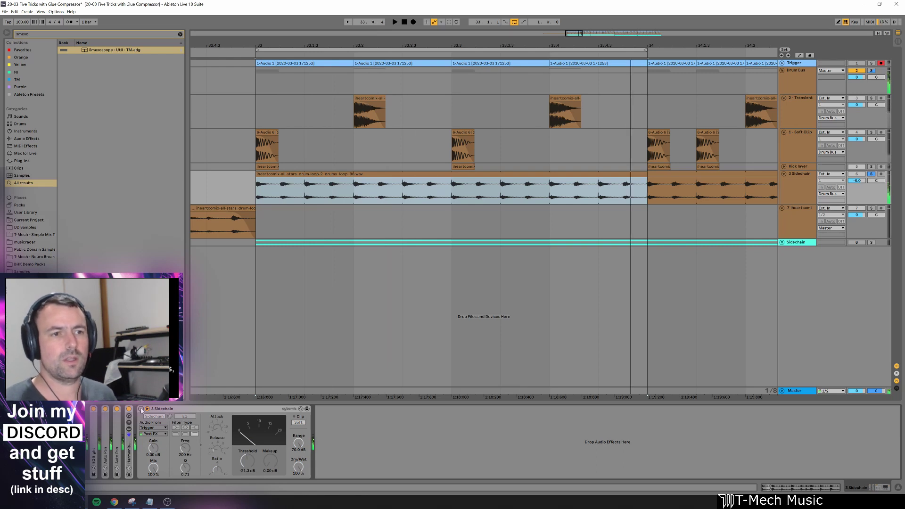
{"action": "left_click", "coordinate": [141, 409]}
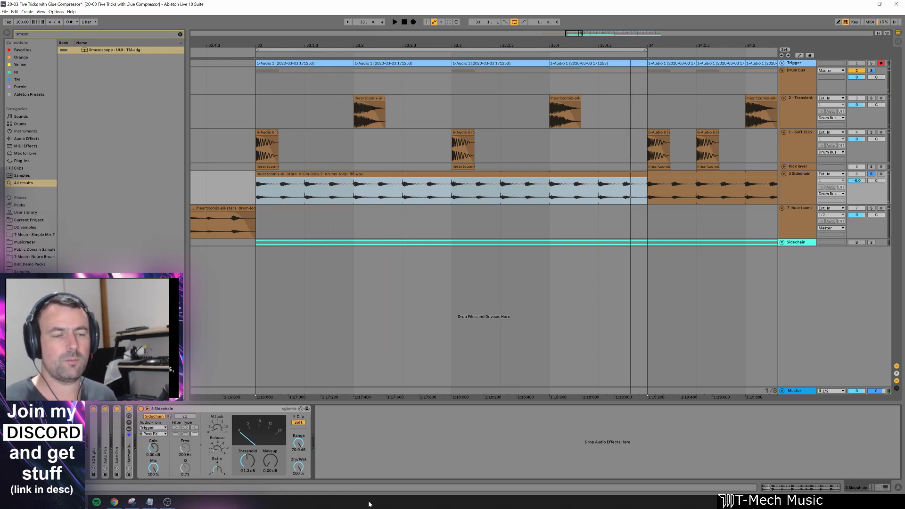
{"action": "key", "text": "space"}
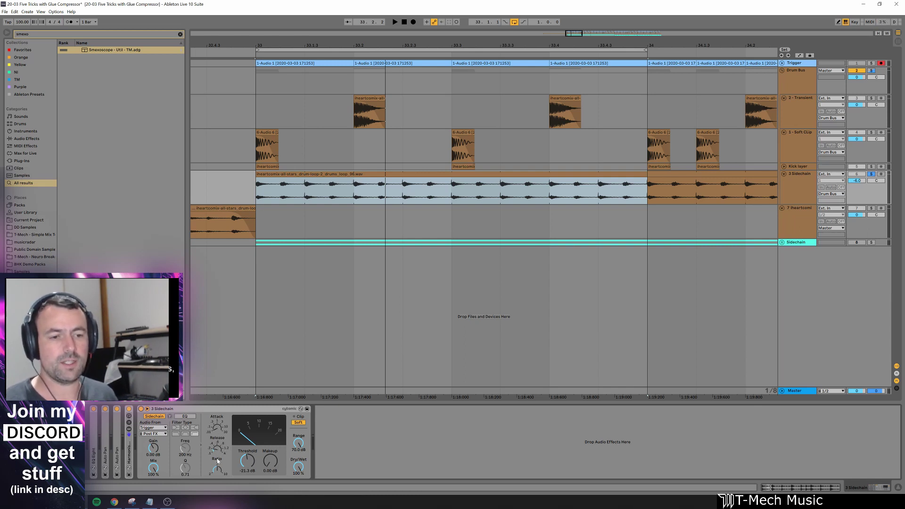
Reset the Sidechain compressor's Threshold to 0.00 dB and lower it to -40.0 dB during playback.
{"action": "double_click", "coordinate": [248, 464]}
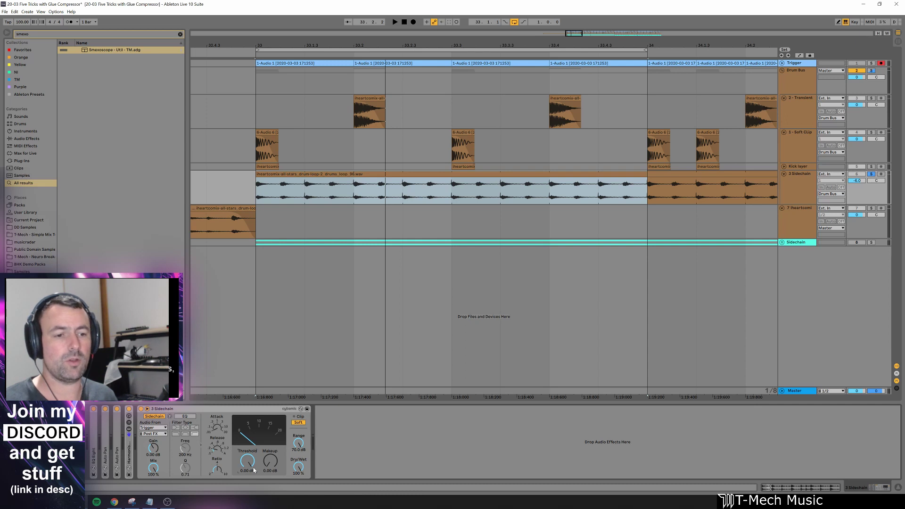
{"action": "key", "text": "space"}
{"action": "left_click_drag", "start_coordinate": [249, 464], "coordinate": [250, 508]}
{"action": "key", "text": "space"}
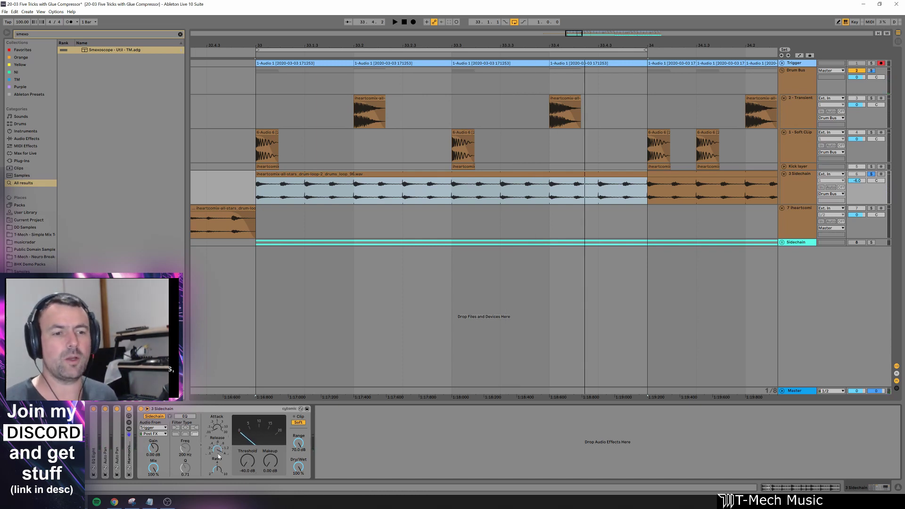
Play the loop repeatedly to check the Sidechain compressor's gain-reduction meter and release behaviour.
{"action": "key", "text": "space"}
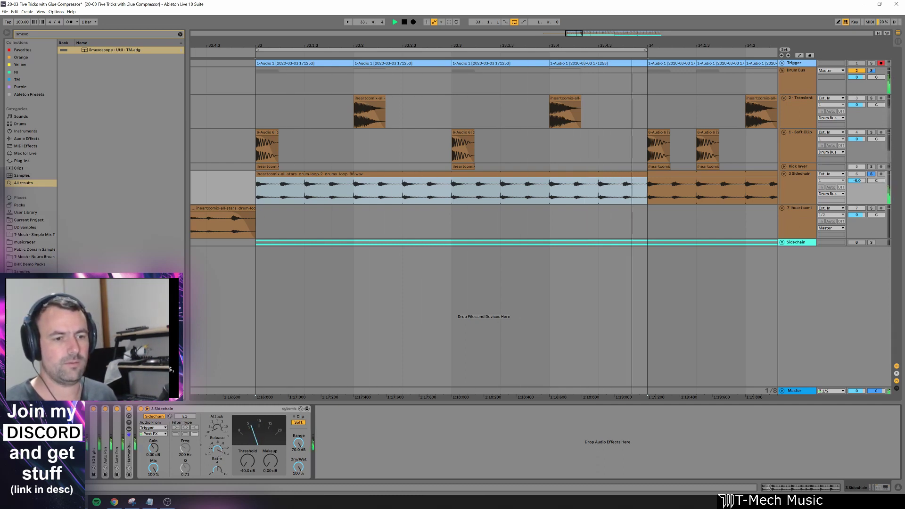
{"action": "key", "text": "space"}
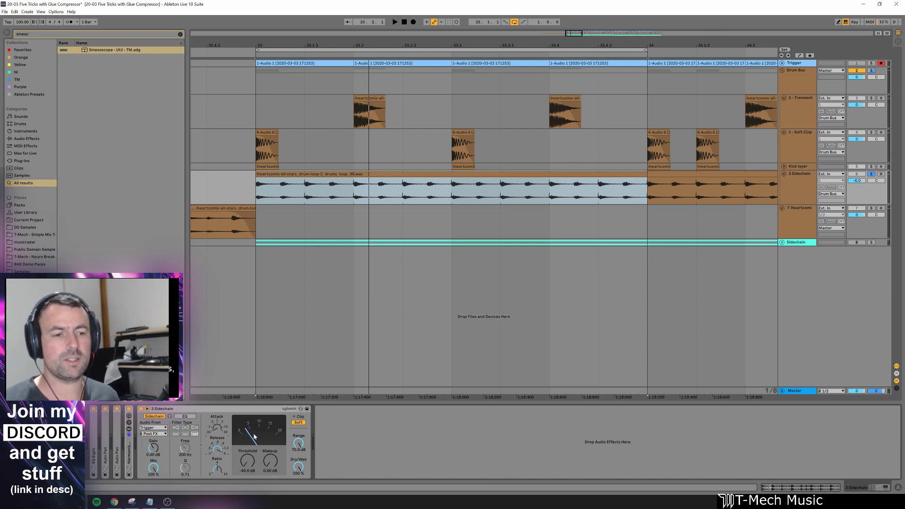
{"action": "key", "text": "space"}
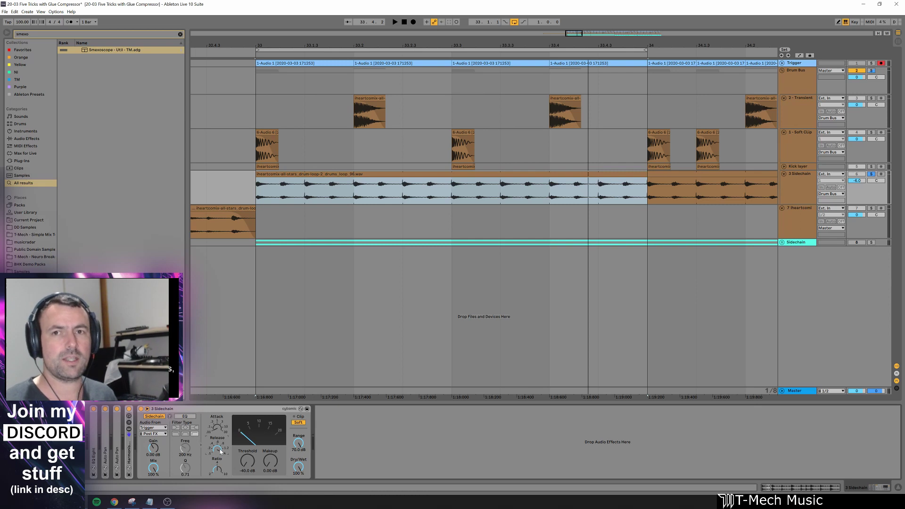
{"action": "key", "text": "space"}
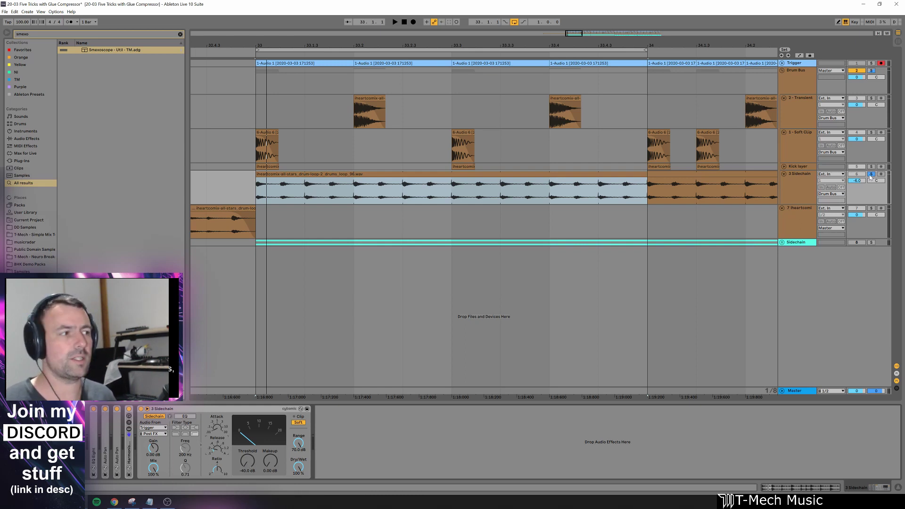
{"action": "key", "text": "space"}
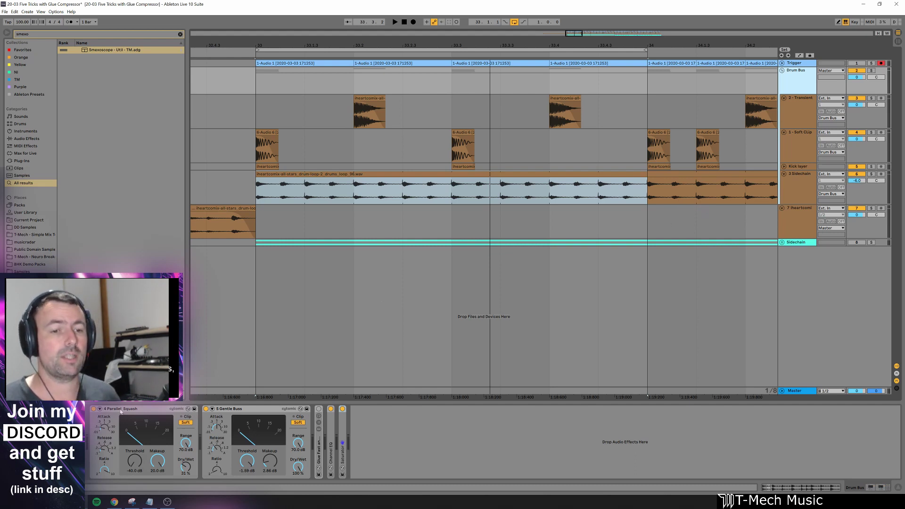
Clear the browser search and play the Drum Bus from bar 33, toggling the Parallel Squash compressor to compare.
{"action": "left_click", "coordinate": [180, 34]}
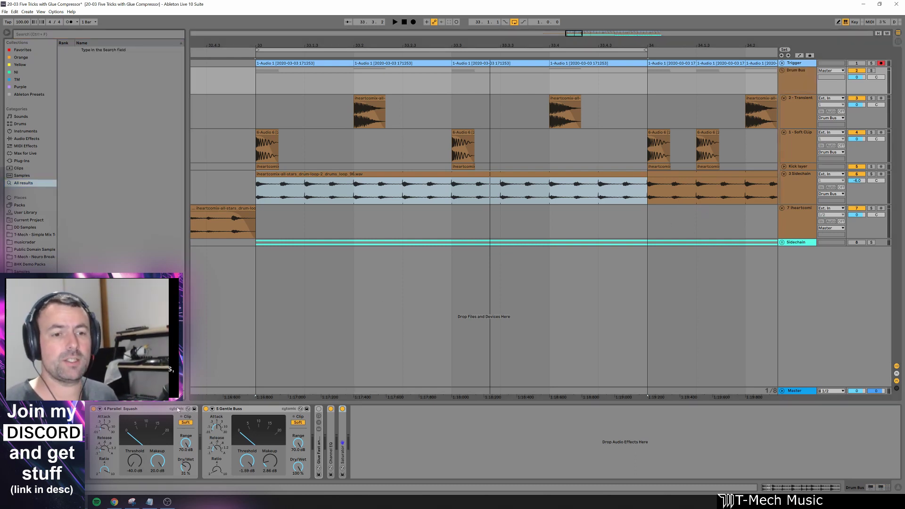
{"action": "left_click", "coordinate": [258, 74]}
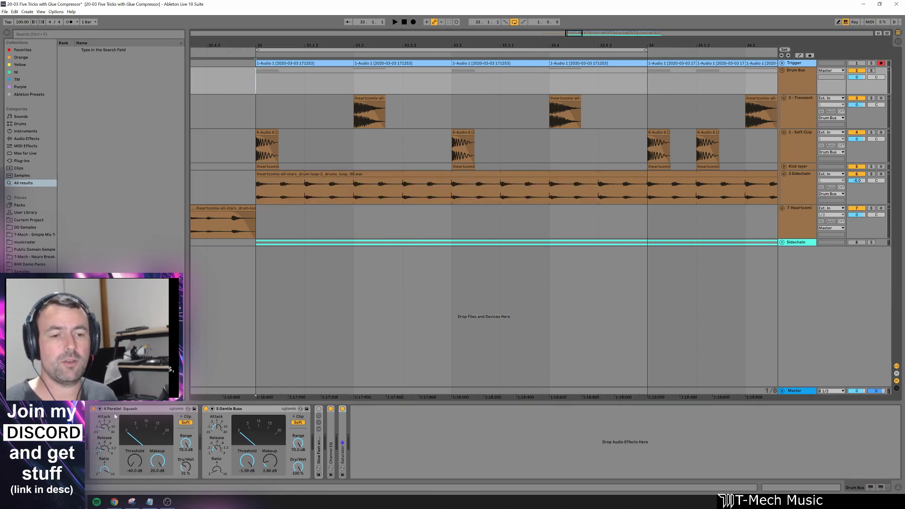
{"action": "key", "text": "space"}
{"action": "left_click", "coordinate": [94, 409]}
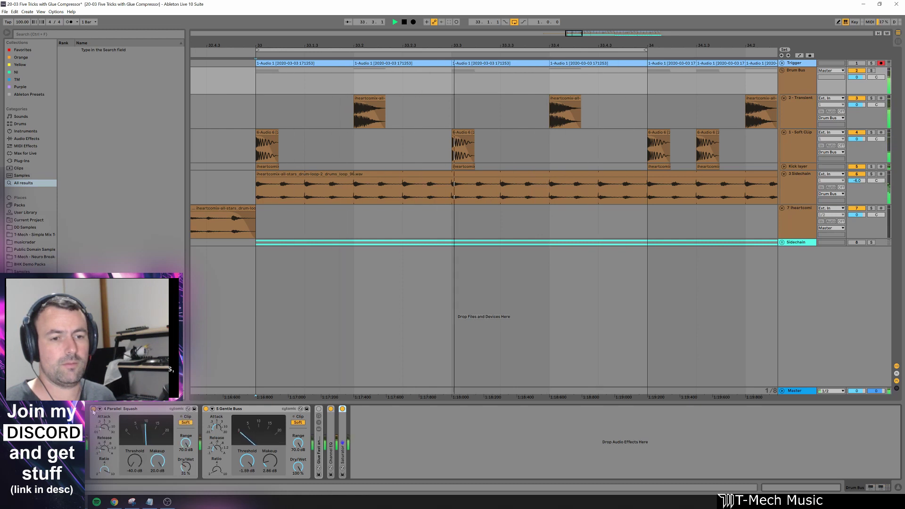
{"action": "left_click", "coordinate": [93, 409]}
{"action": "left_click", "coordinate": [94, 409]}
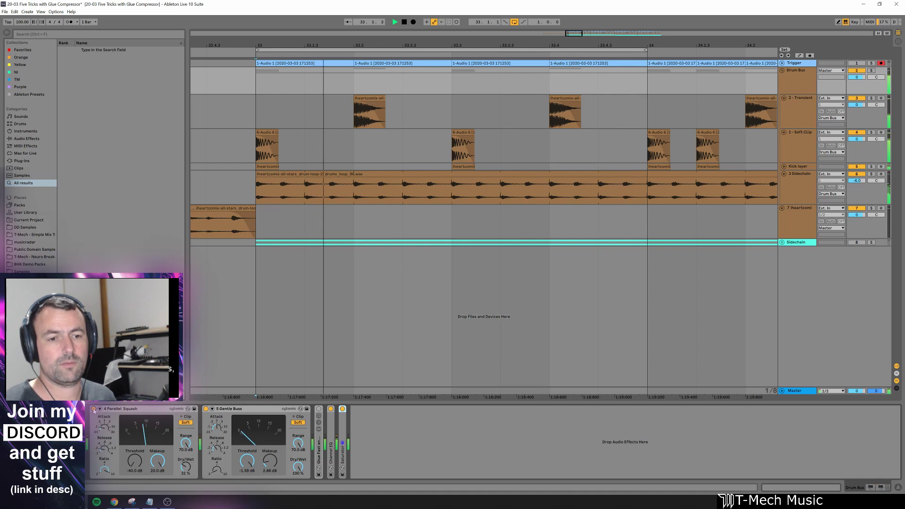
{"action": "left_click", "coordinate": [94, 409]}
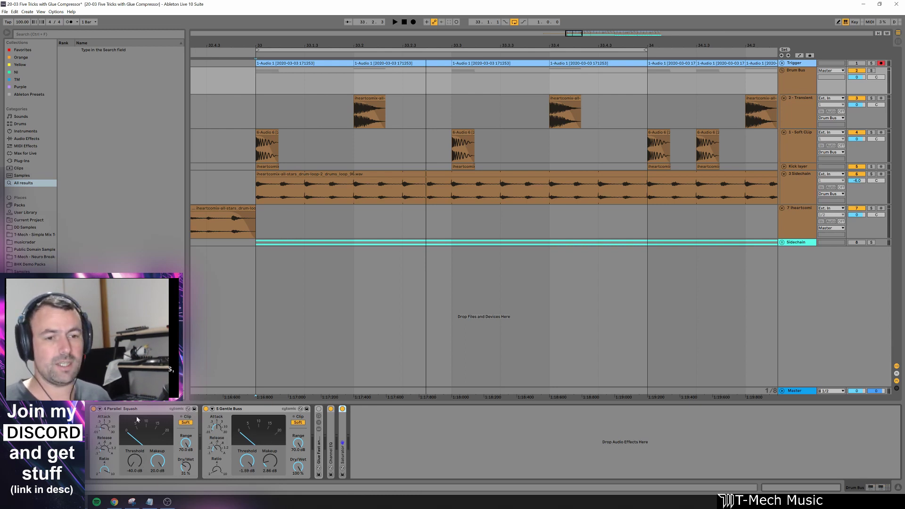
Raise the Parallel Squash compressor's Dry/Wet to 100% and audition the fully compressed drums.
{"action": "left_click_drag", "start_coordinate": [186, 466], "coordinate": [186, 455]}
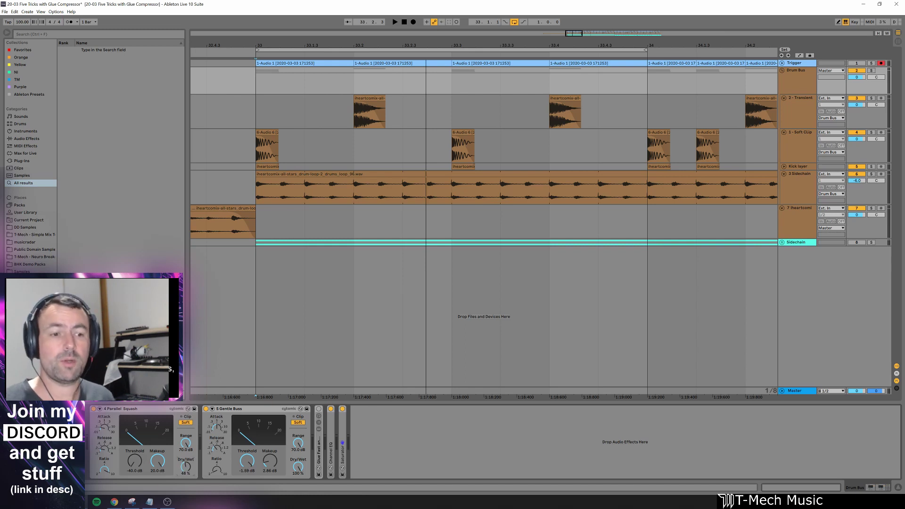
{"action": "key", "text": "space"}
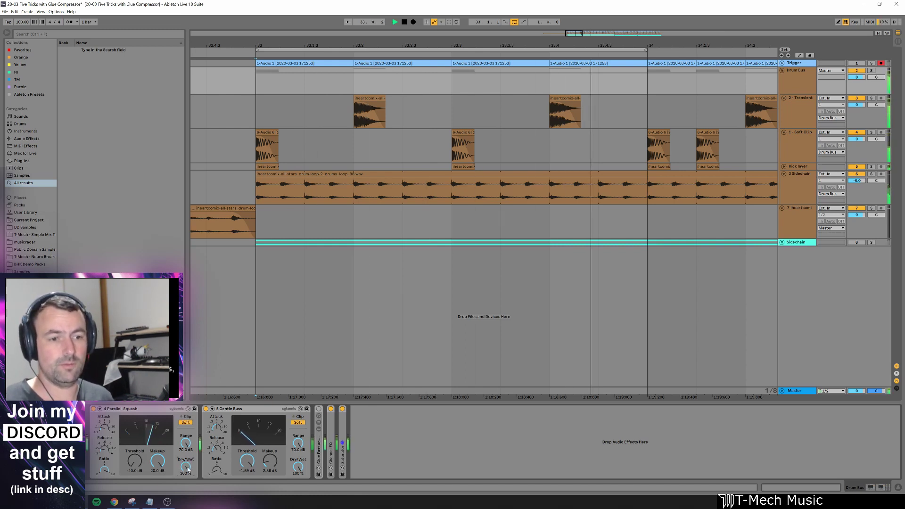
{"action": "key", "text": "space"}
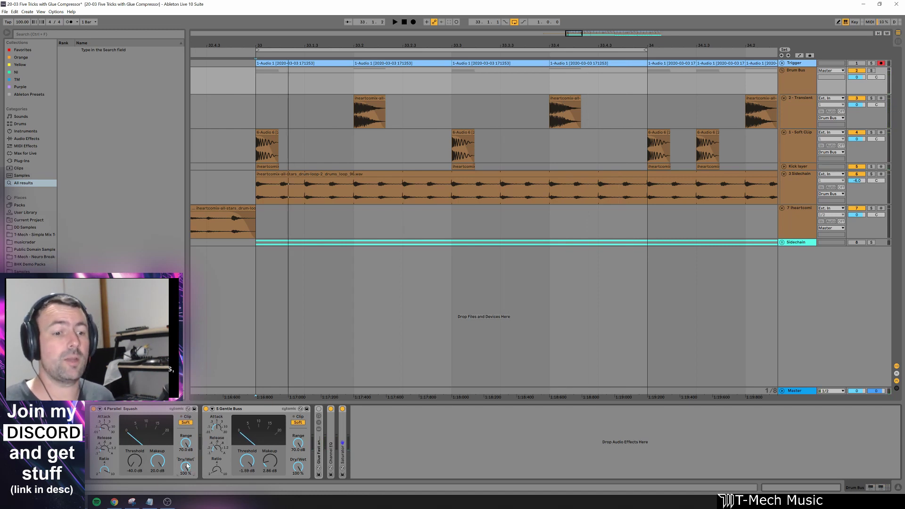
Compare the dry and squashed drums by playing the loop with Parallel Squash's Dry/Wet at 0% and at 100%.
{"action": "left_click_drag", "start_coordinate": [187, 468], "coordinate": [187, 485]}
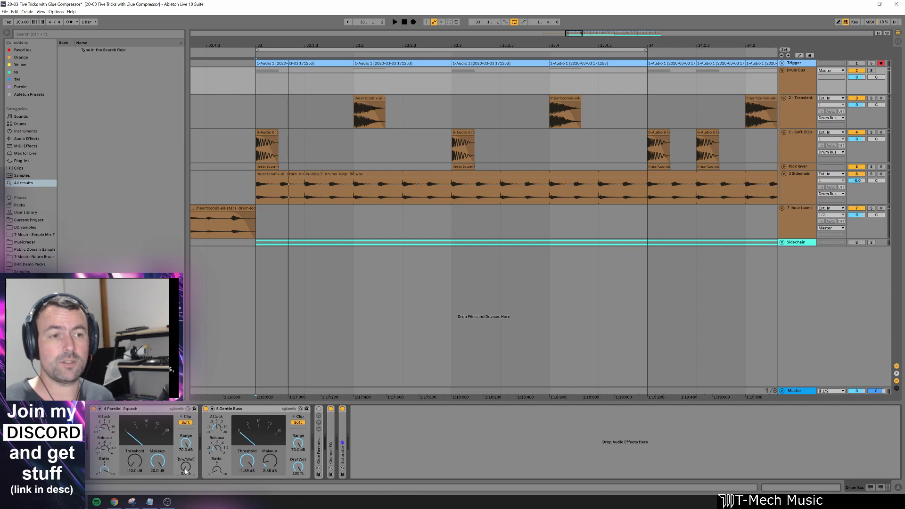
{"action": "key", "text": "space"}
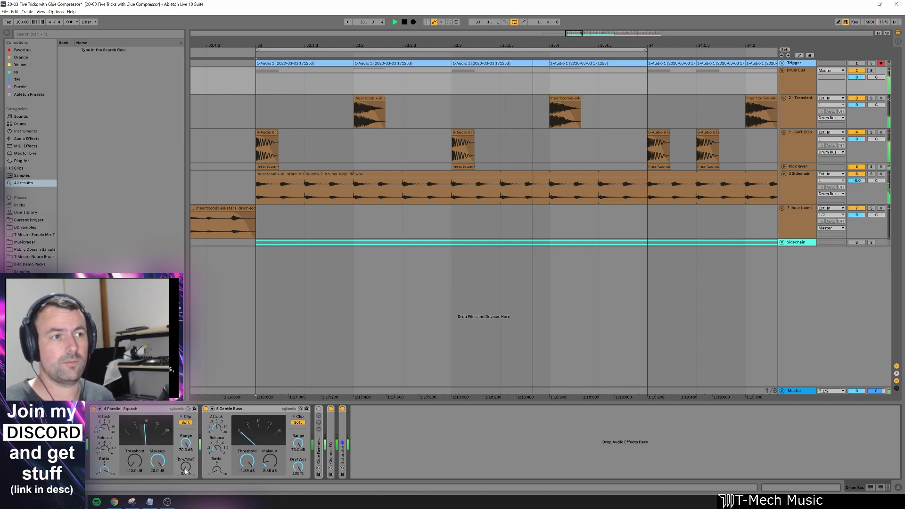
{"action": "key", "text": "space"}
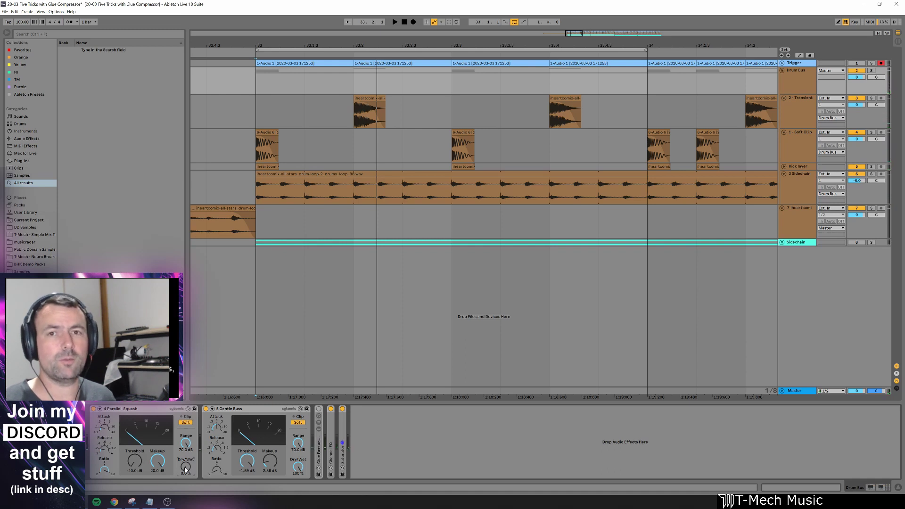
{"action": "left_click_drag", "start_coordinate": [186, 473], "coordinate": [187, 443]}
{"action": "key", "text": "space"}
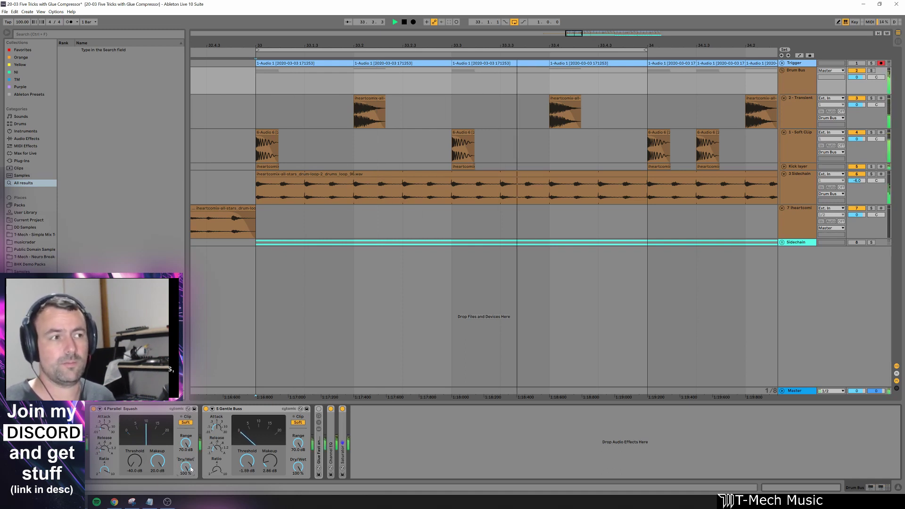
{"action": "key", "text": "space"}
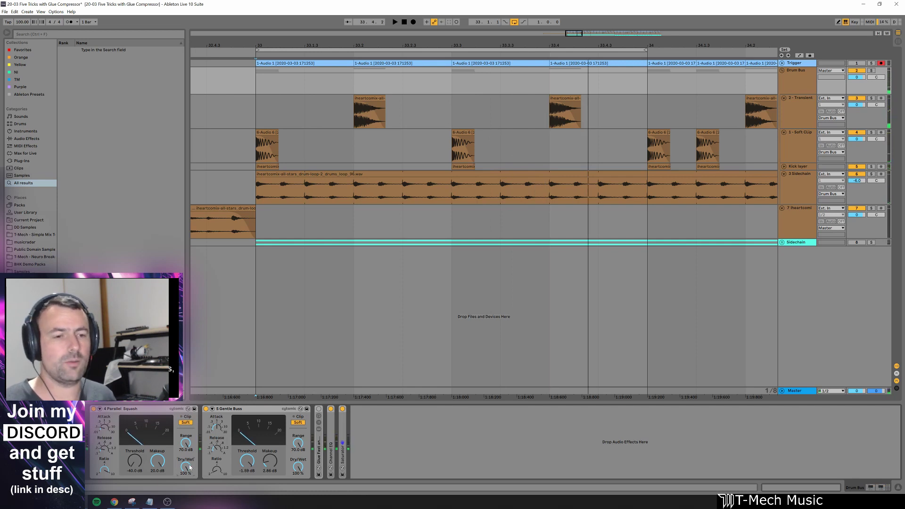
Lower the Parallel Squash compressor's Dry/Wet to 57%, and reduce it to 30% while the drums play.
{"action": "left_click_drag", "start_coordinate": [189, 466], "coordinate": [190, 482]}
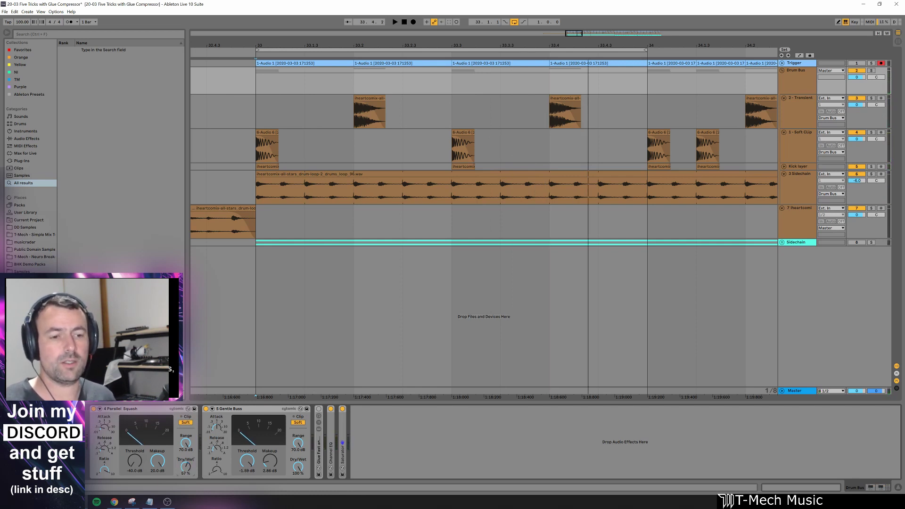
{"action": "key", "text": "space"}
{"action": "left_click_drag", "start_coordinate": [187, 467], "coordinate": [186, 478]}
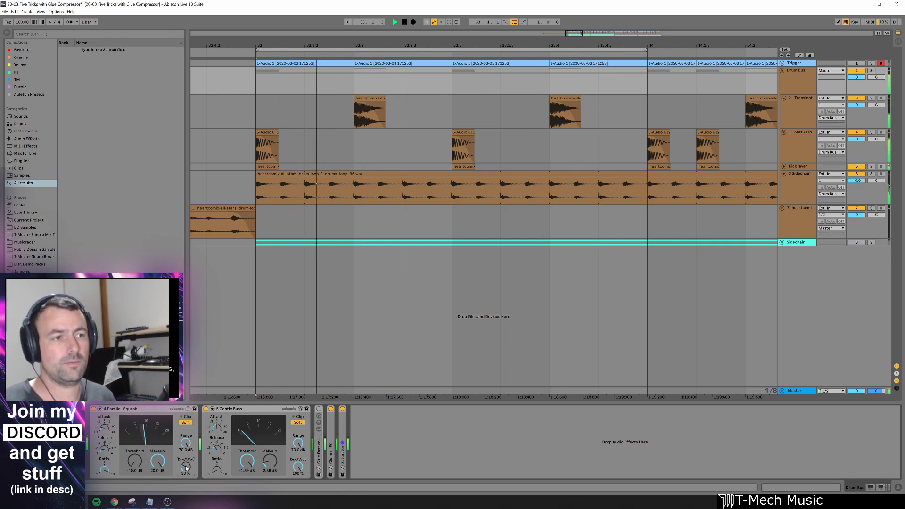
Compare the Drum Bus with the Parallel Squash compressor bypassed and re-enabled while the loop plays, and stop playback.
{"action": "key", "text": "space"}
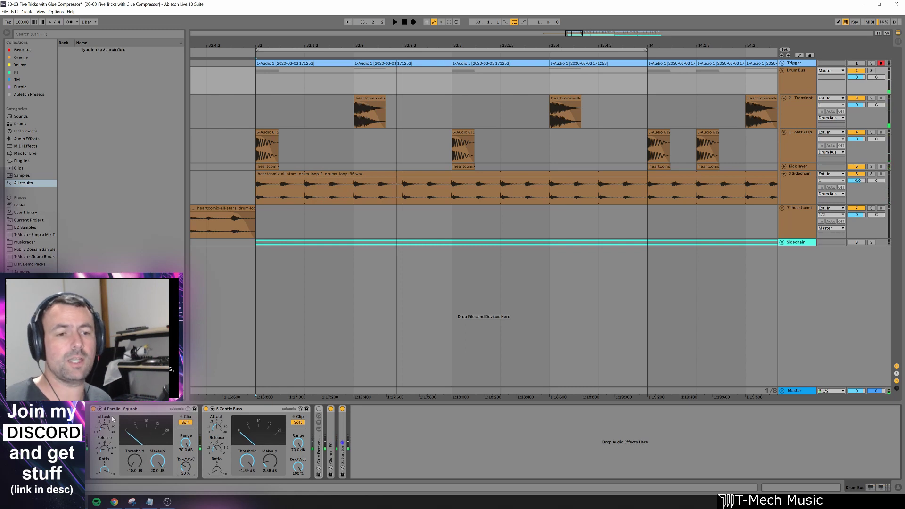
{"action": "left_click", "coordinate": [93, 408]}
{"action": "key", "text": "space"}
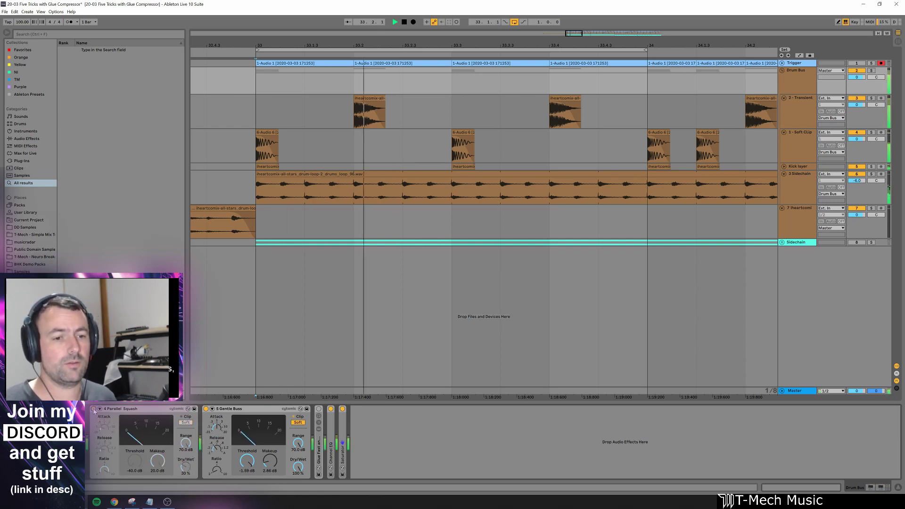
{"action": "left_click", "coordinate": [93, 409]}
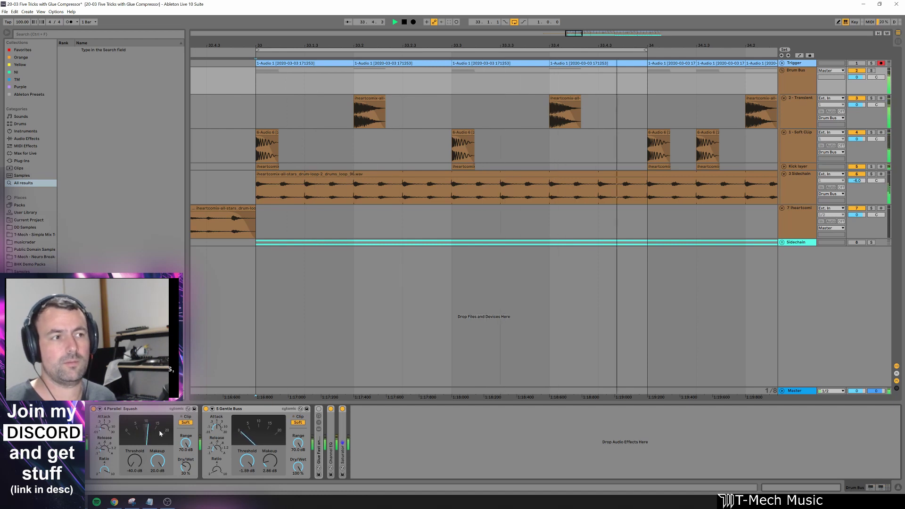
{"action": "key", "text": "space"}
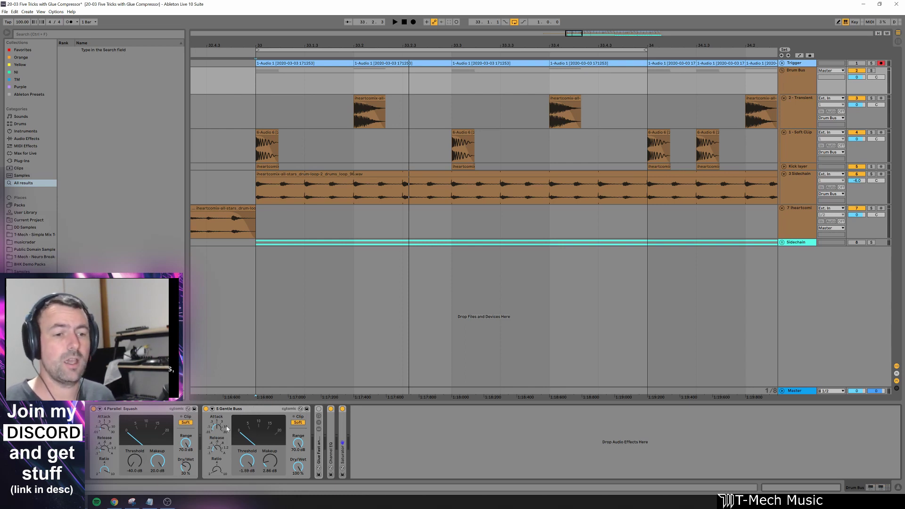
Audition the drums with the Gentle Buss compressor bypassed, and play them again with it re-enabled.
{"action": "key", "text": "space"}
{"action": "left_click", "coordinate": [207, 409]}
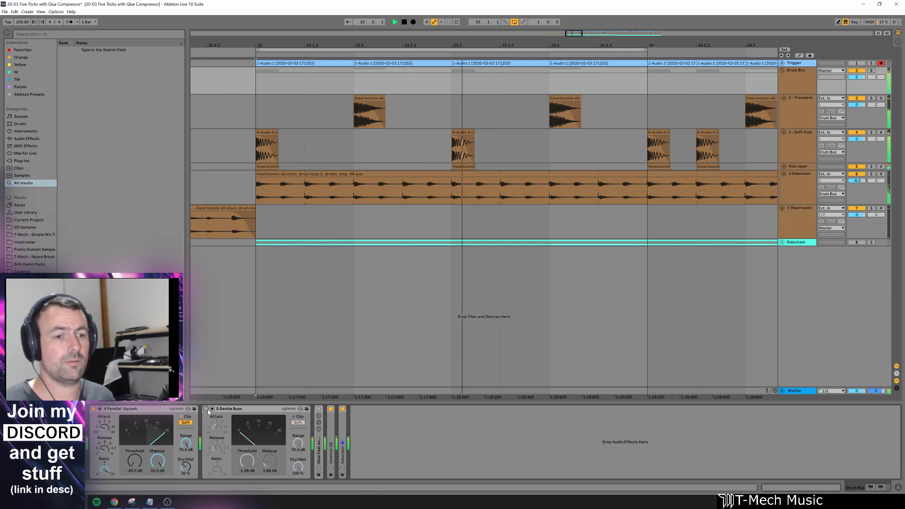
{"action": "key", "text": "space"}
{"action": "left_click", "coordinate": [206, 409]}
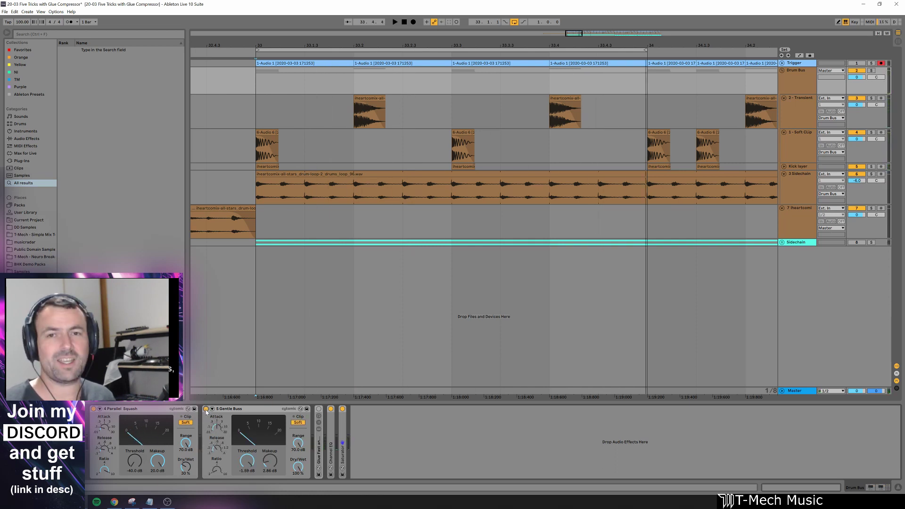
{"action": "key", "text": "space"}
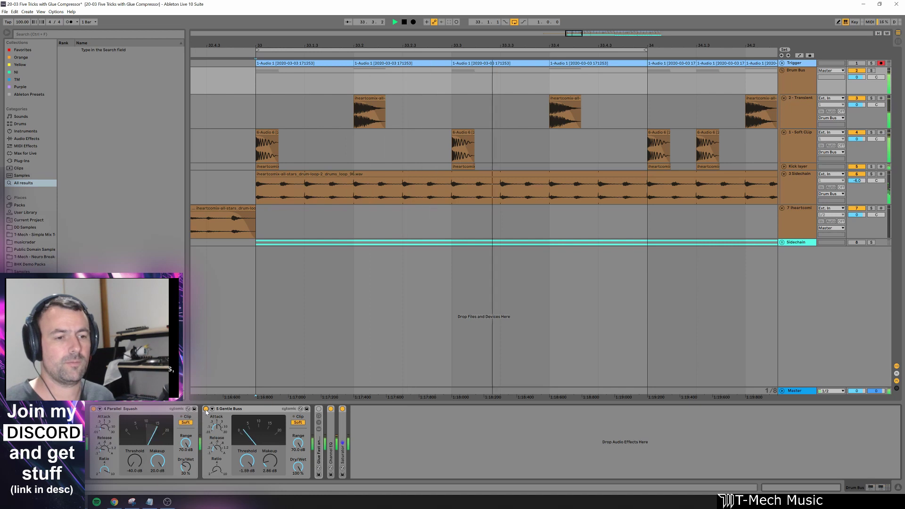
{"action": "key", "text": "space"}
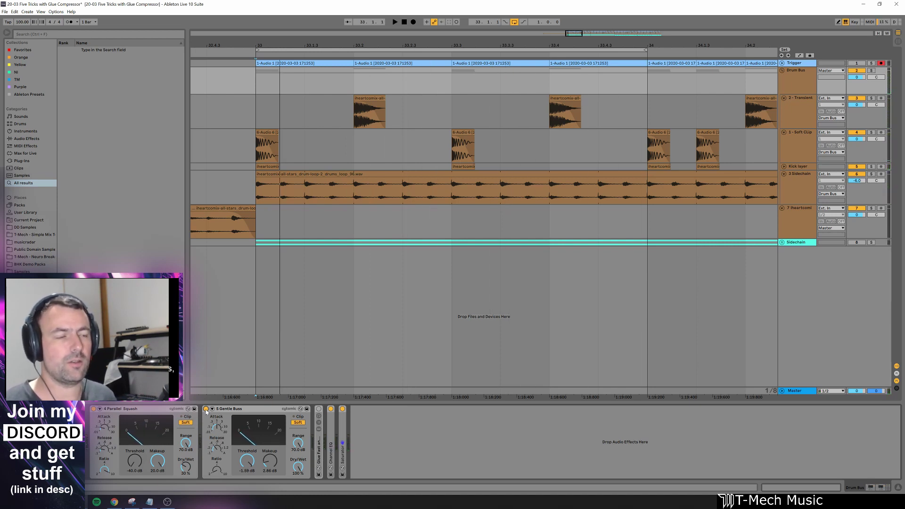
Toggle the Gentle Buss compressor off and on repeatedly during playback to compare the drums, leaving it enabled.
{"action": "left_click", "coordinate": [206, 409]}
{"action": "key", "text": "space"}
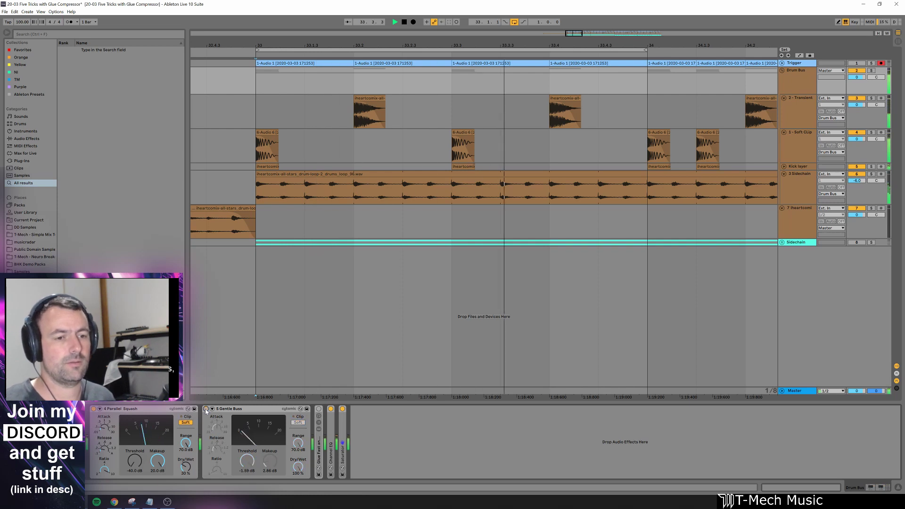
{"action": "left_click", "coordinate": [206, 409]}
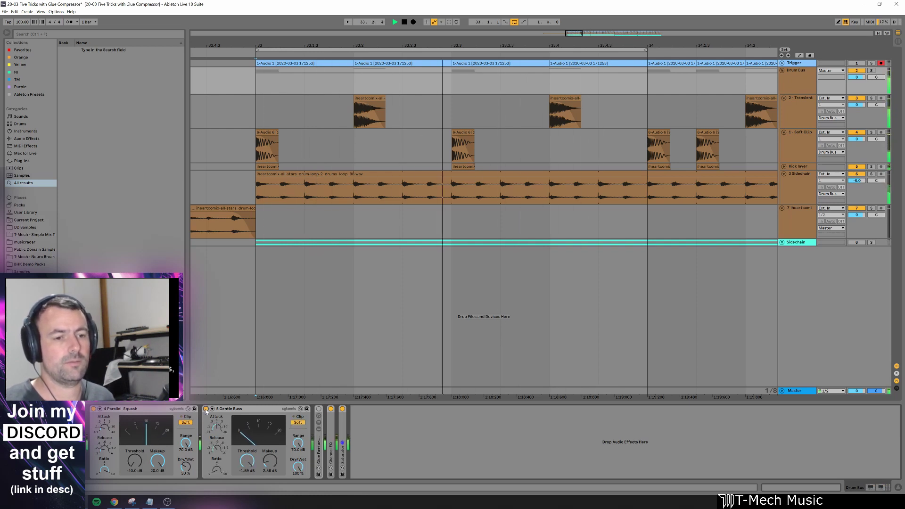
{"action": "left_click", "coordinate": [206, 409]}
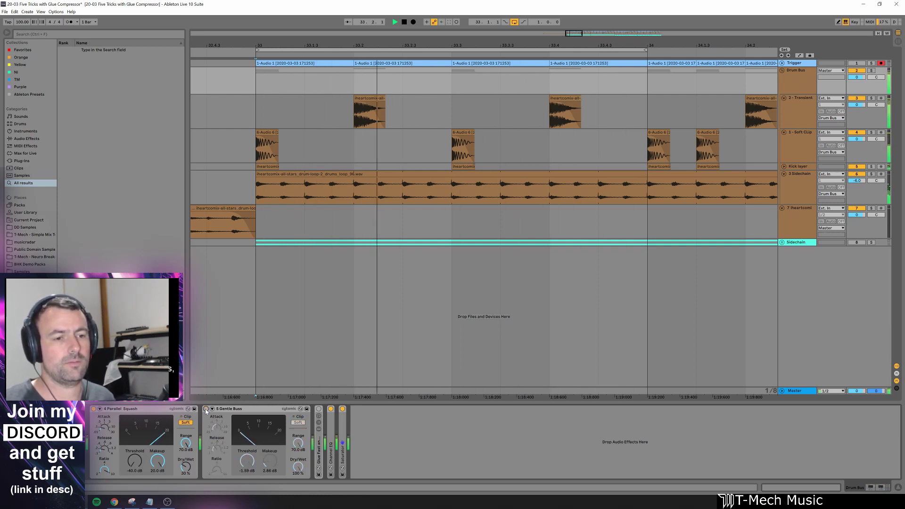
{"action": "left_click", "coordinate": [206, 409]}
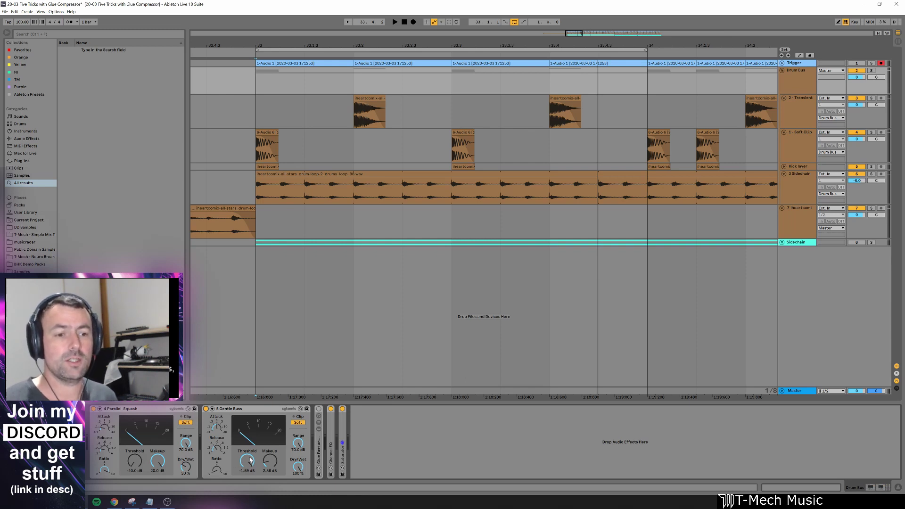
Lower the Gentle Buss compressor's Threshold to -40.0 dB and vary its Release while auditioning the drum loop.
{"action": "key", "text": "space"}
{"action": "left_click_drag", "start_coordinate": [250, 460], "coordinate": [250, 508]}
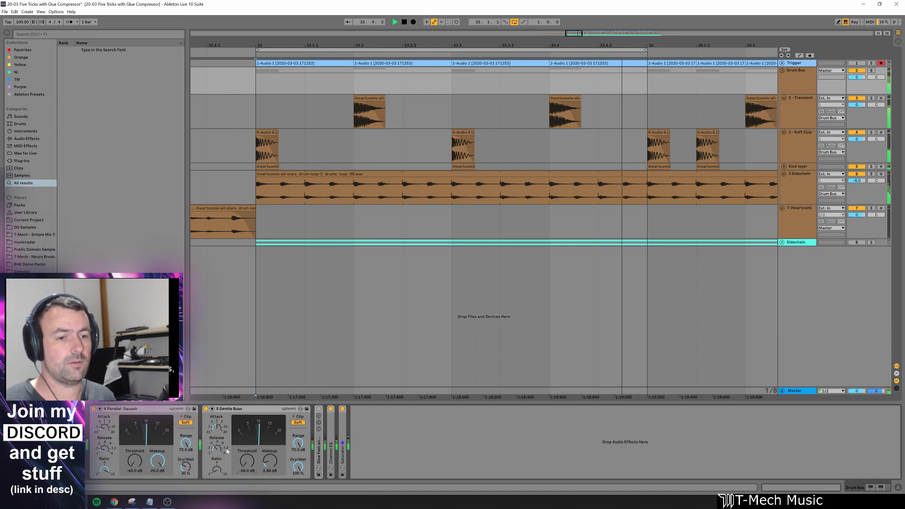
{"action": "left_click_drag", "start_coordinate": [216, 453], "coordinate": [217, 473]}
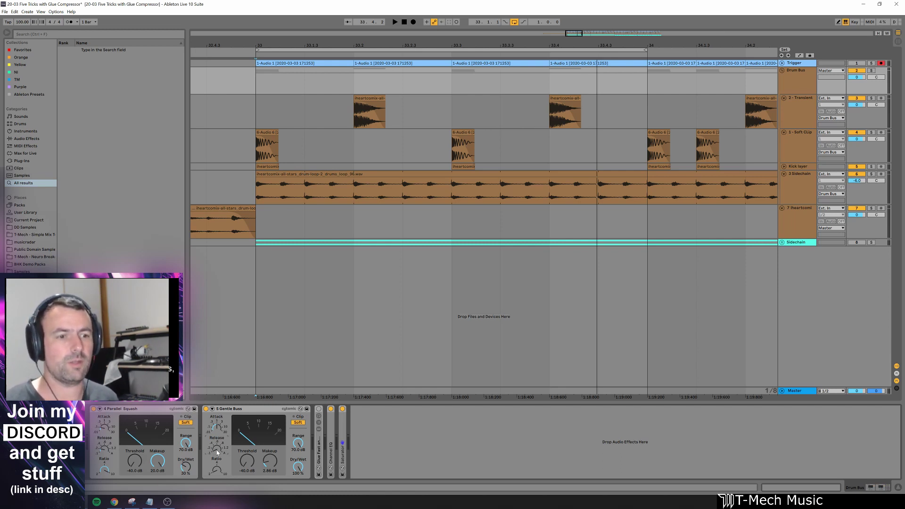
{"action": "key", "text": "space"}
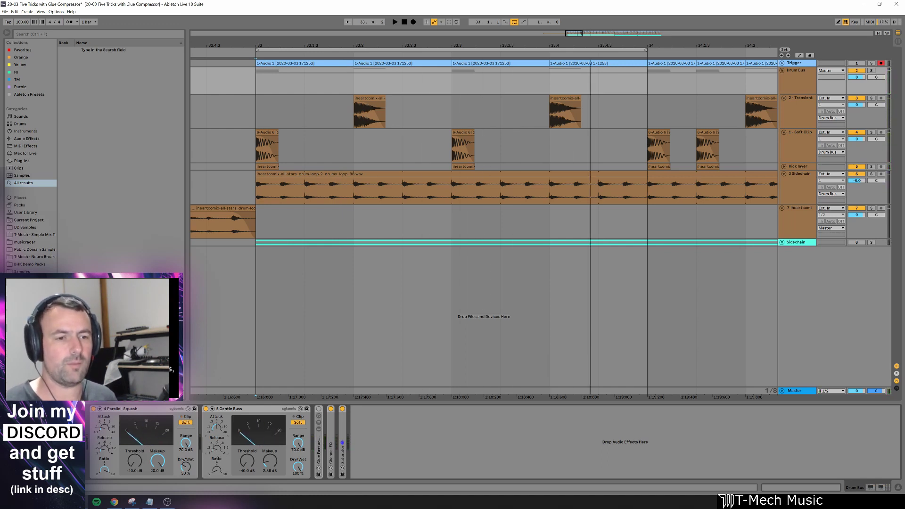
{"action": "key", "text": "space"}
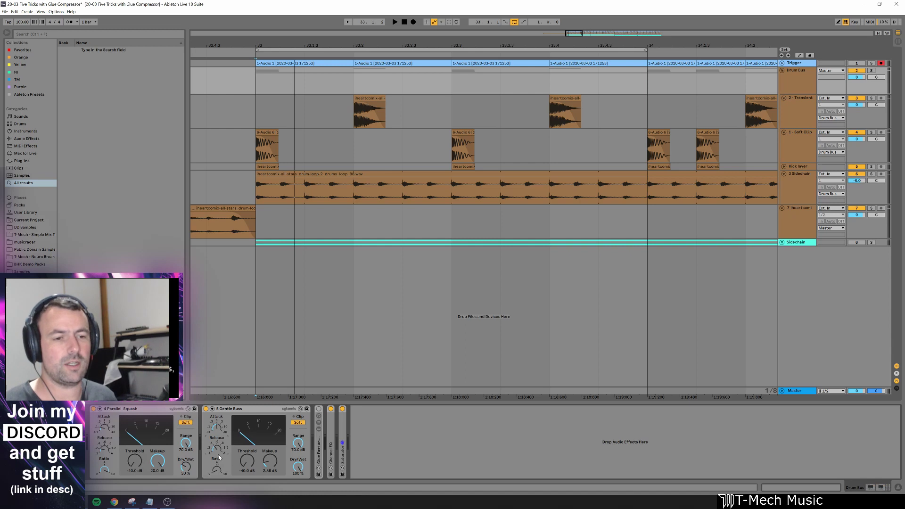
{"action": "key", "text": "space"}
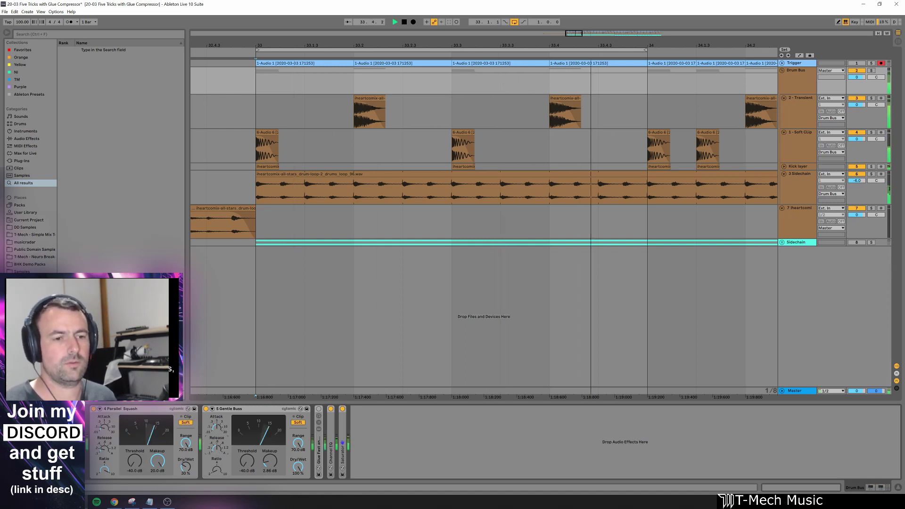
{"action": "key", "text": "space"}
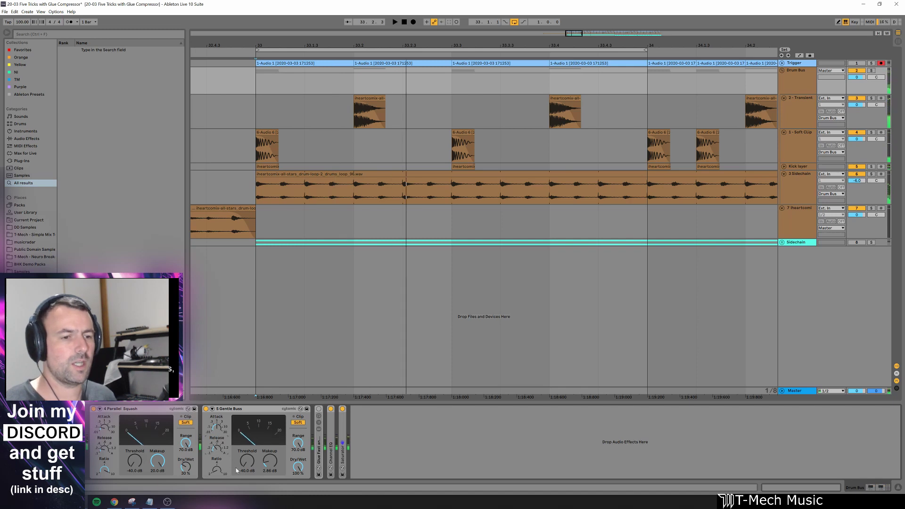
Raise the Gentle Buss compressor's Threshold to -3.81 dB, and fine-tune it to -1.90 dB while the drums play.
{"action": "left_click_drag", "start_coordinate": [247, 464], "coordinate": [246, 425]}
{"action": "key", "text": "space"}
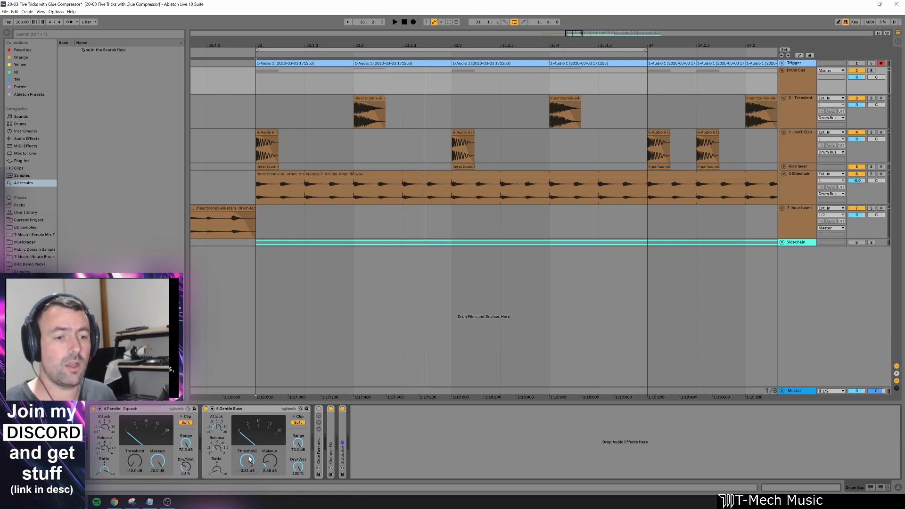
{"action": "key", "text": "space"}
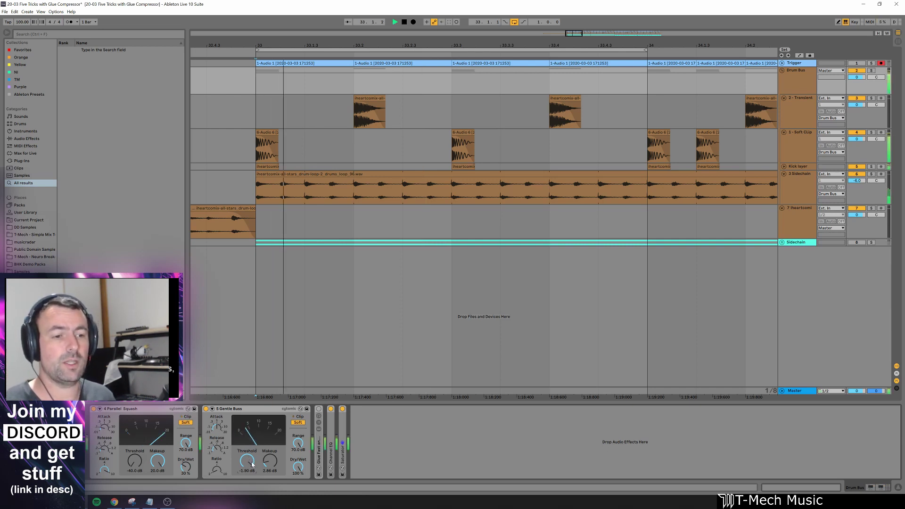
Compare the drums with Gentle Buss bypassed and re-enabled at the -1.90 dB Threshold.
{"action": "left_click", "coordinate": [206, 409]}
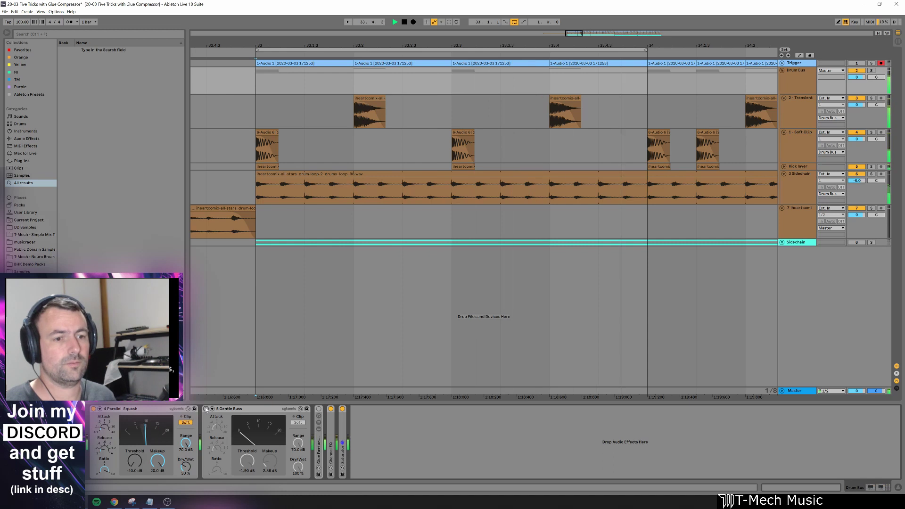
{"action": "key", "text": "space"}
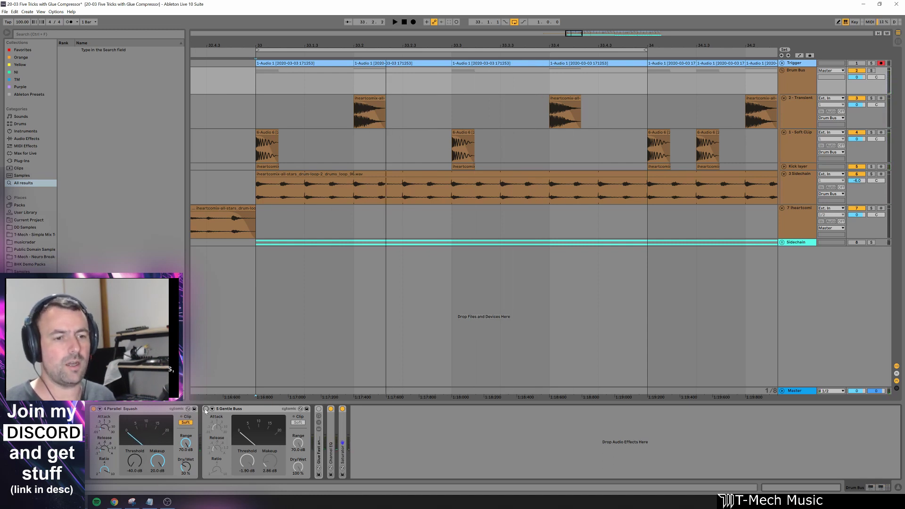
{"action": "left_click", "coordinate": [206, 409]}
{"action": "key", "text": "space"}
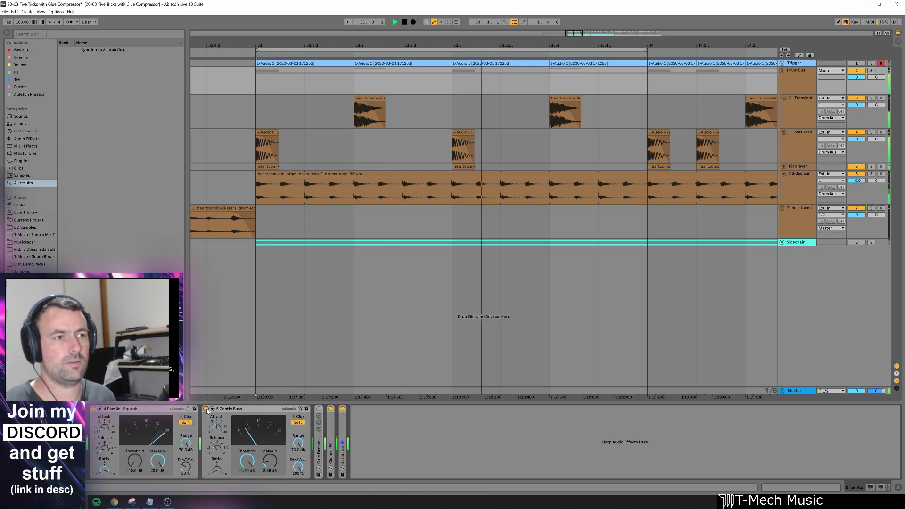